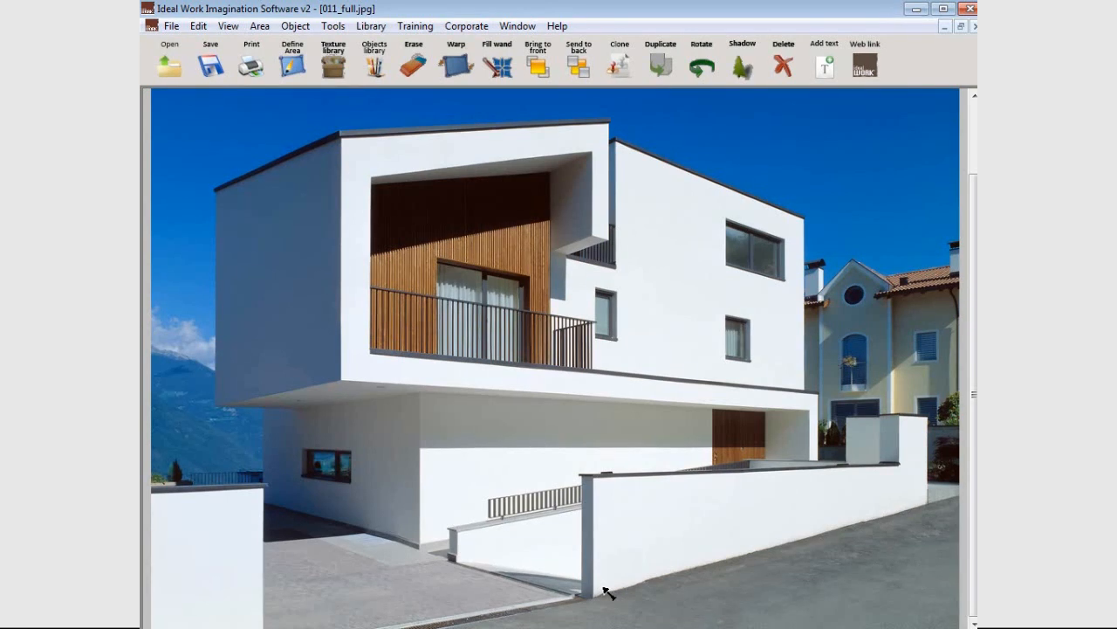
# - Calibrate the image scale with a horizontal measurement from the near white wall to the long boundary wall's pillar, length 20
pyautogui.click(332, 25)
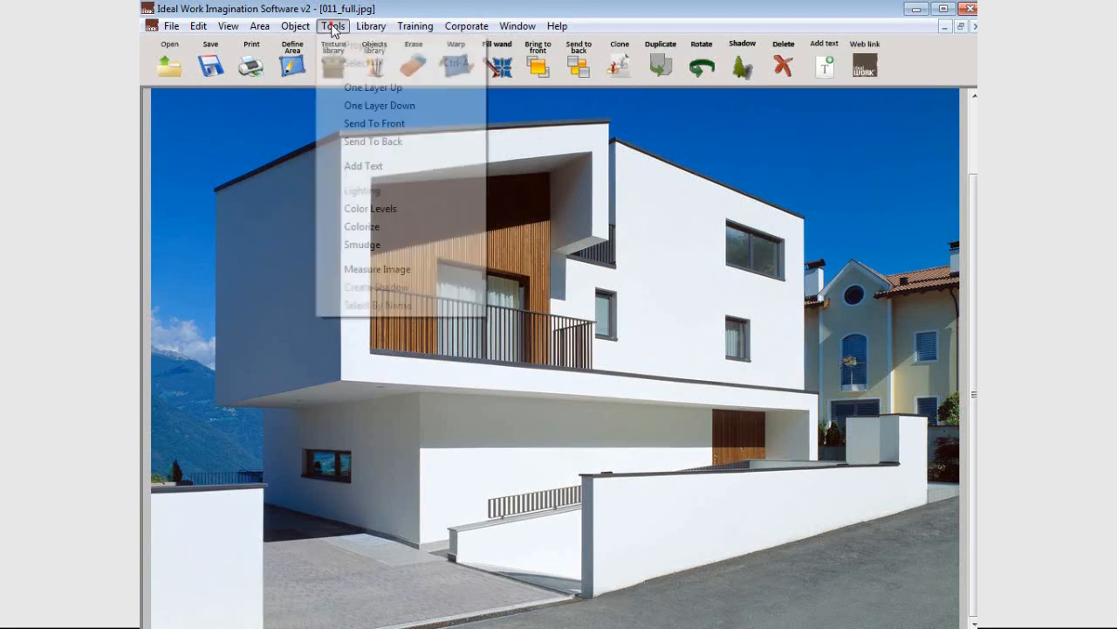
pyautogui.click(381, 270)
pyautogui.moveTo(267, 499); pyautogui.dragTo(593, 499)
pyautogui.write('20')
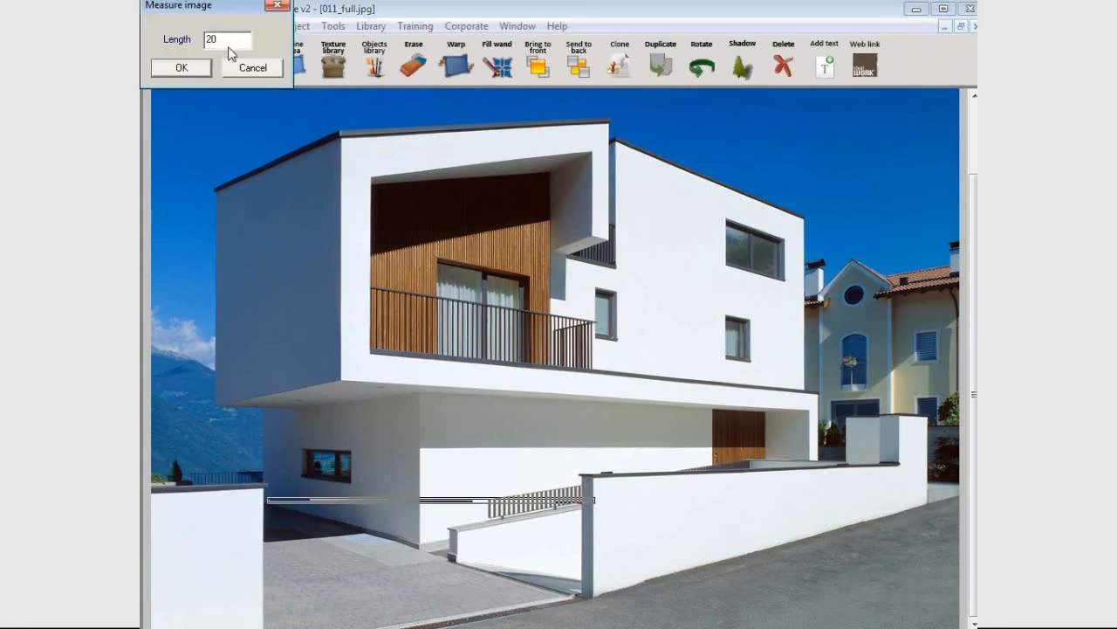
pyautogui.click(182, 70)
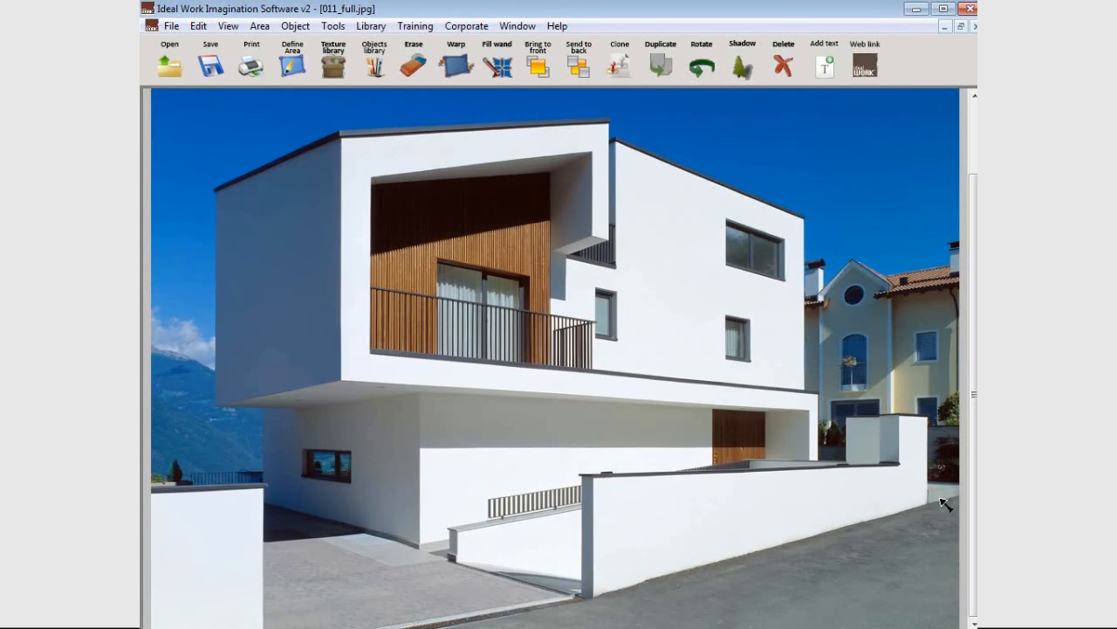
# - Define an area by tracing the corners of the long boundary wall along the road, including its raised end, and close the outline
pyautogui.click(290, 65)
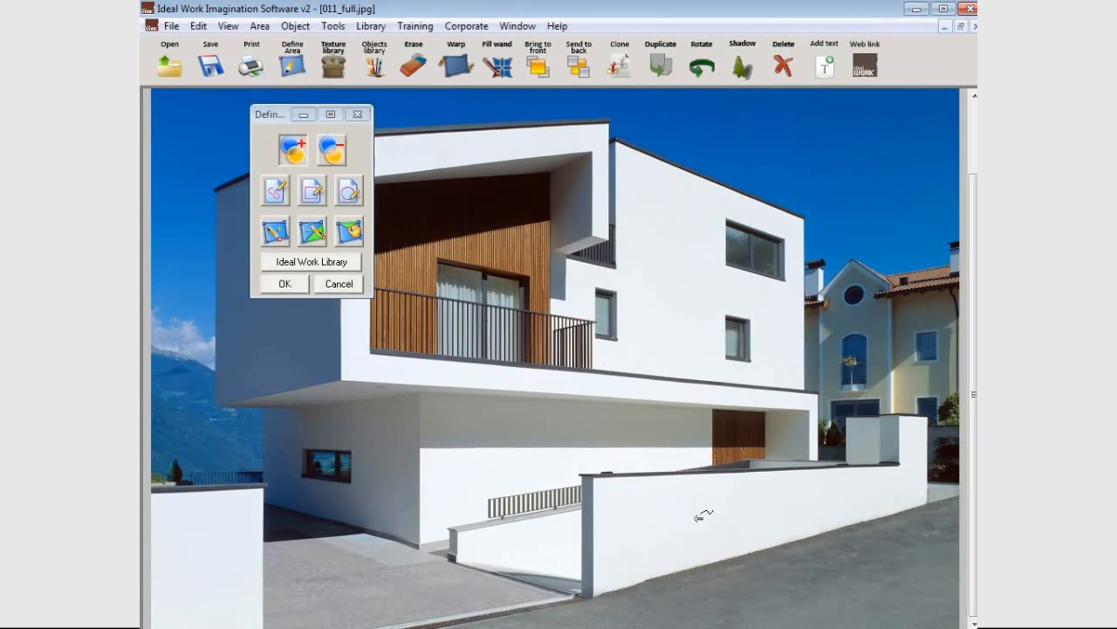
pyautogui.click(594, 476)
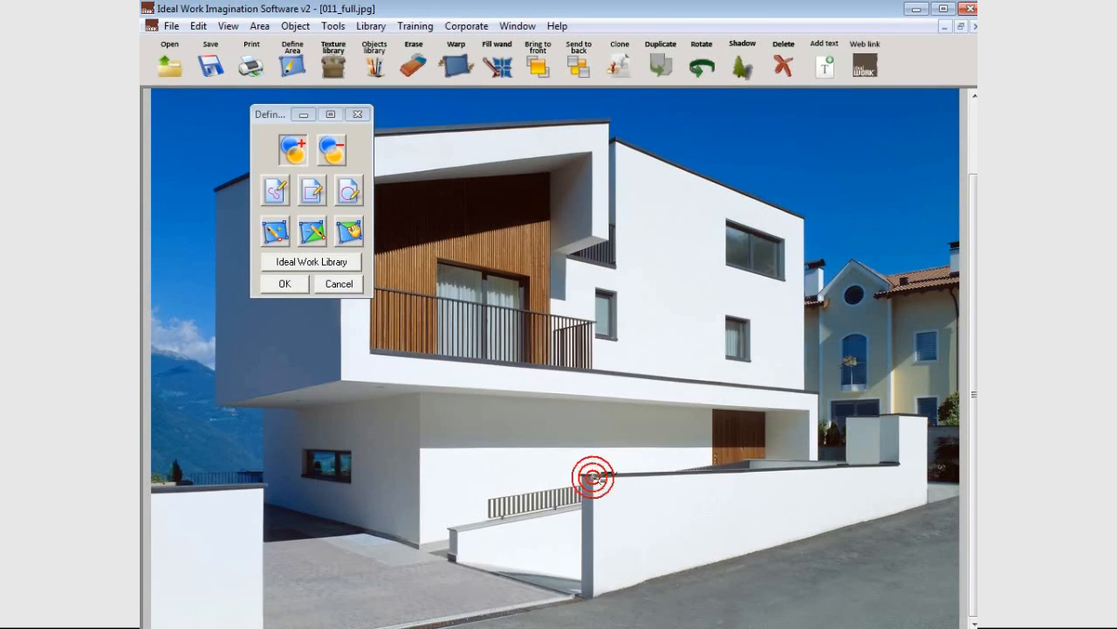
pyautogui.click(596, 597)
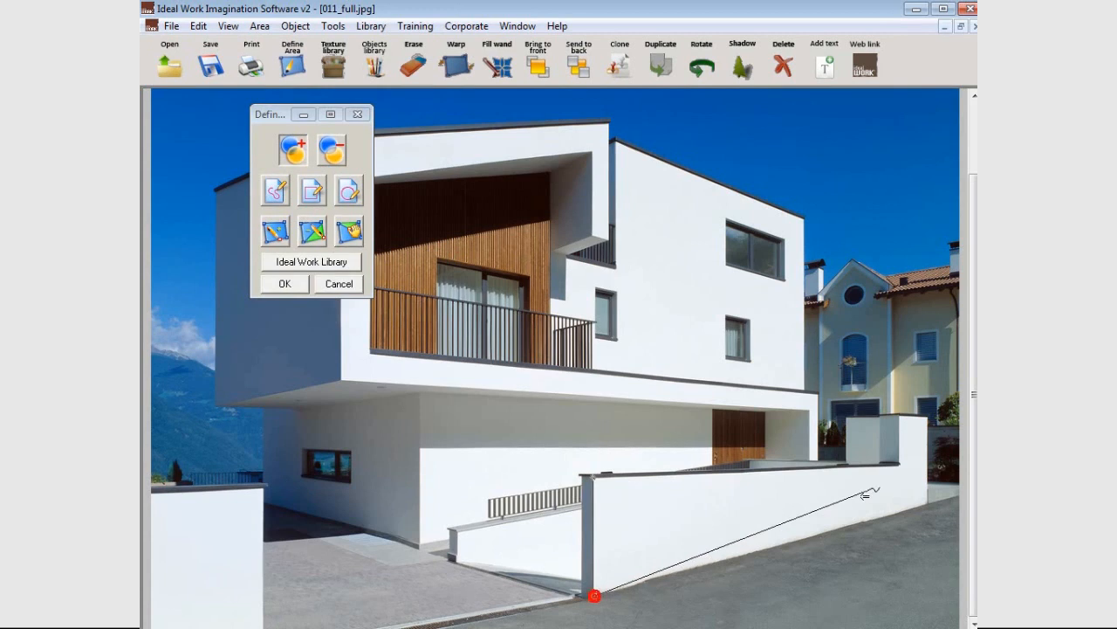
pyautogui.click(927, 503)
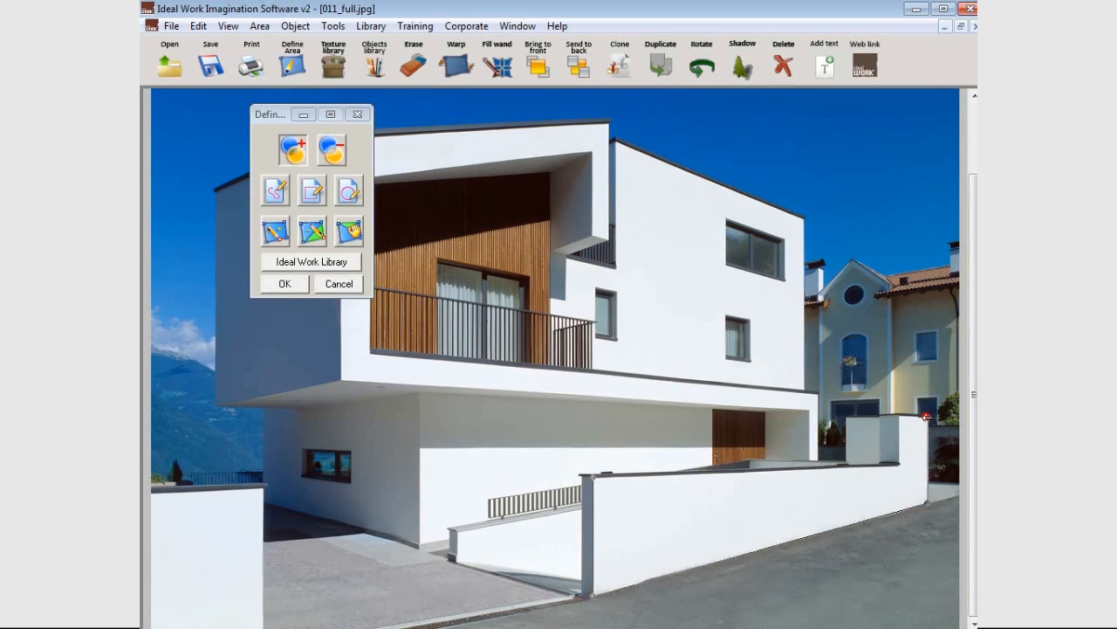
pyautogui.click(901, 414)
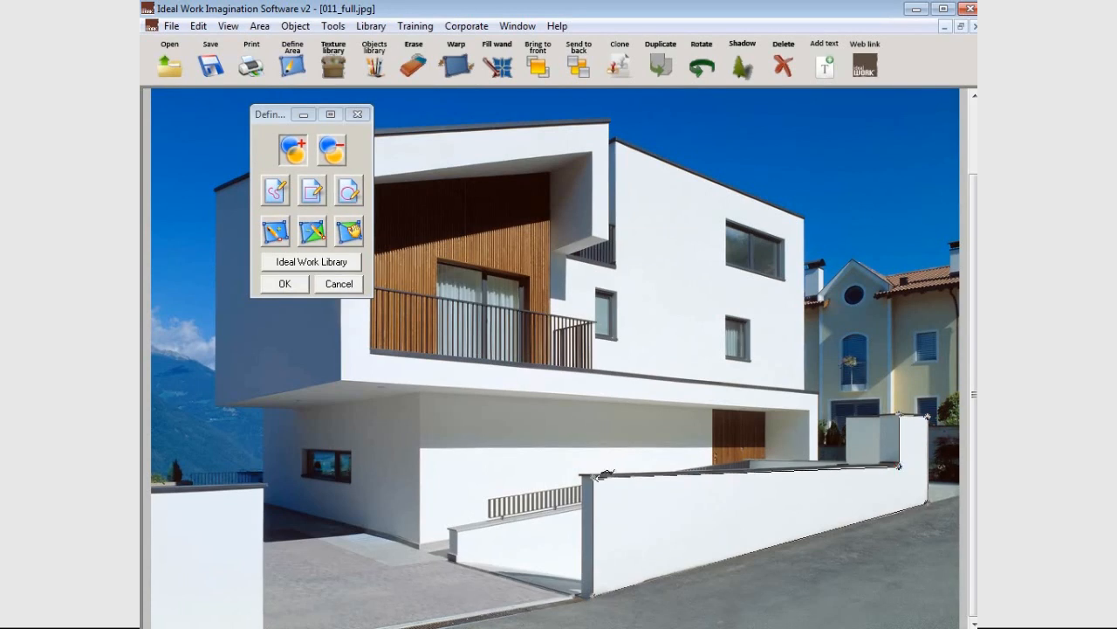
pyautogui.click(617, 486)
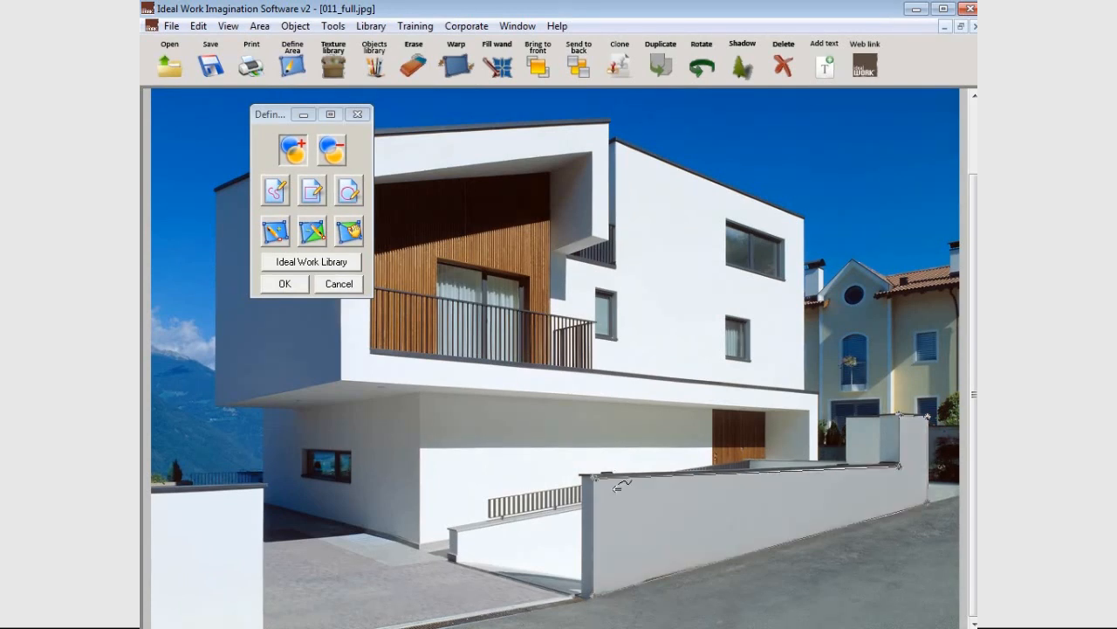
# - Add the separate white wall at the driveway's near side to the area by tracing its four corners
pyautogui.click(264, 487)
pyautogui.click(262, 626)
pyautogui.click(263, 625)
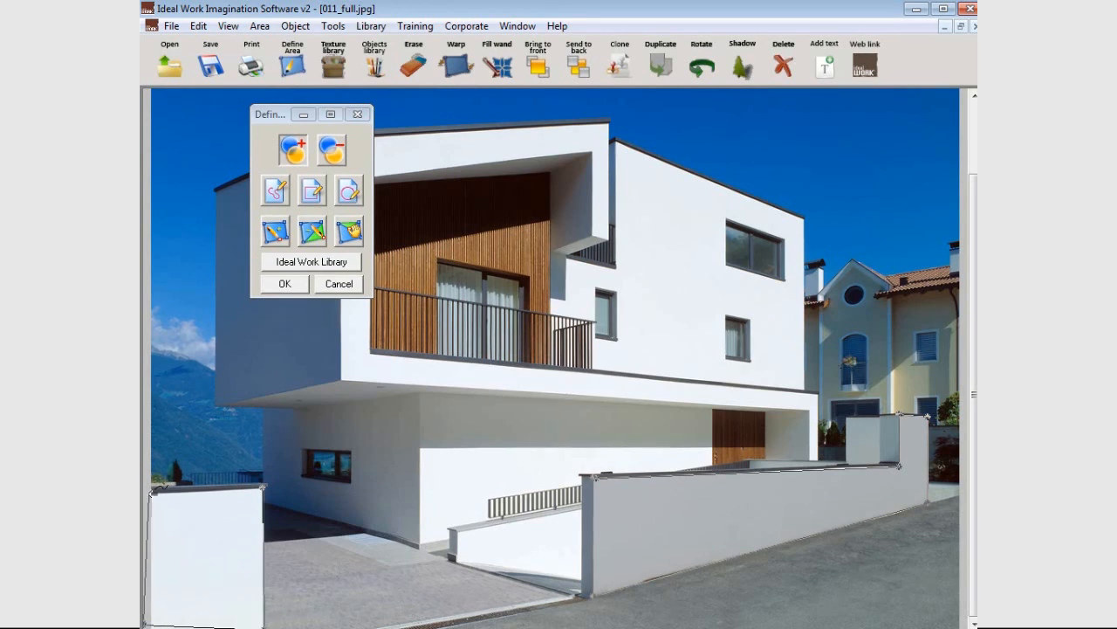
pyautogui.click(150, 490)
pyautogui.click(265, 486)
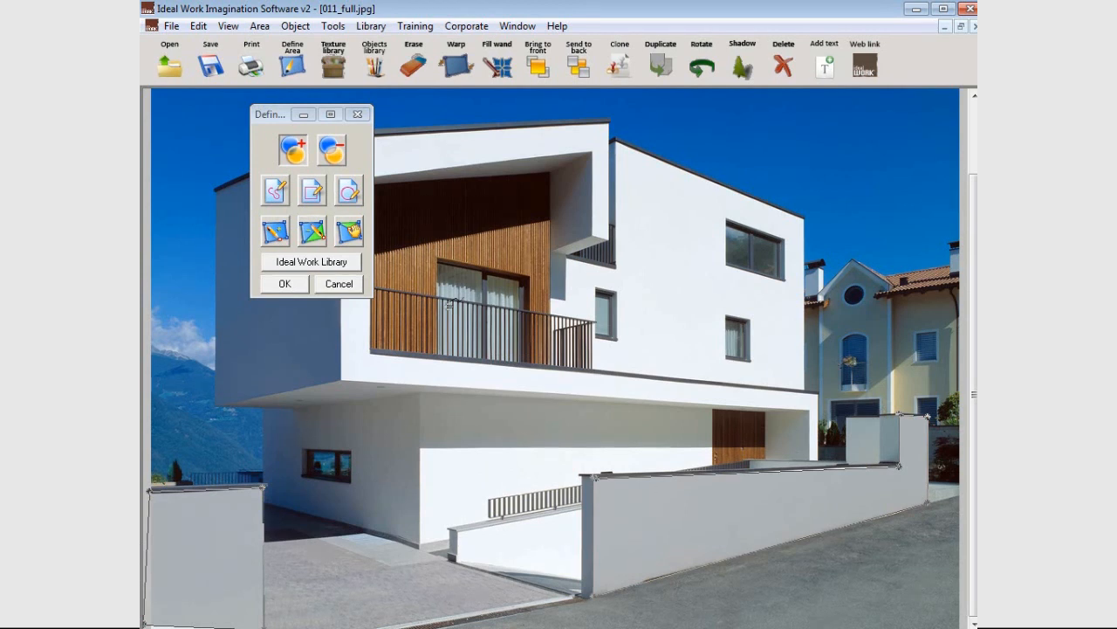
# - Filter the Ideal Work Library to the Stamped_Wall product and the Asiago_Stone pattern
pyautogui.click(330, 264)
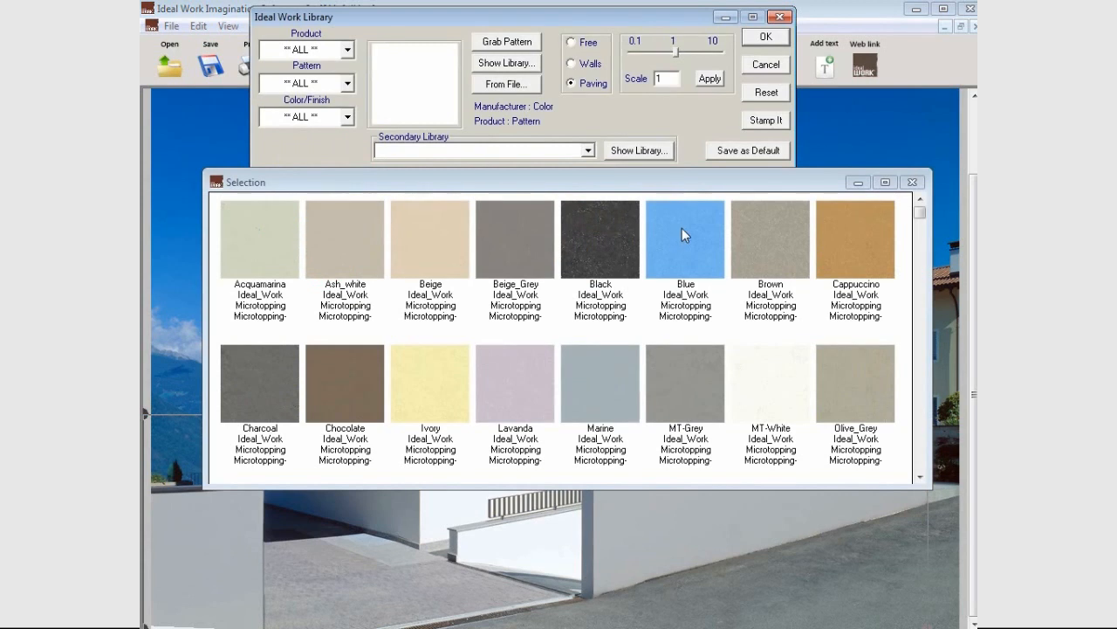
pyautogui.click(346, 49)
pyautogui.moveTo(352, 130); pyautogui.dragTo(348, 188)
pyautogui.click(310, 222)
pyautogui.click(346, 83)
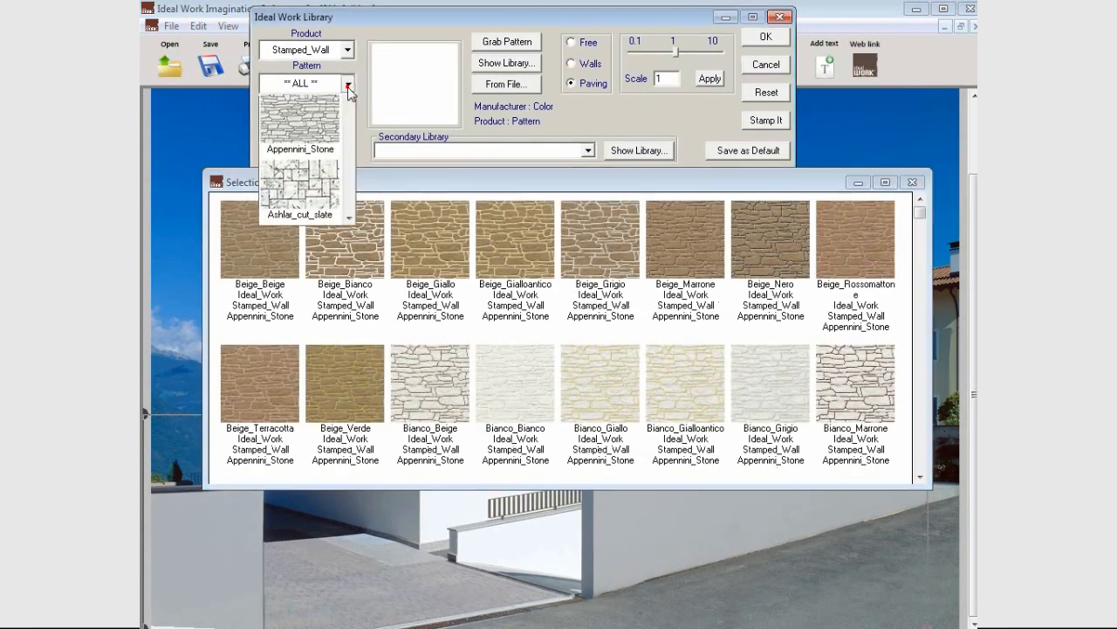
pyautogui.click(349, 283)
pyautogui.click(348, 284)
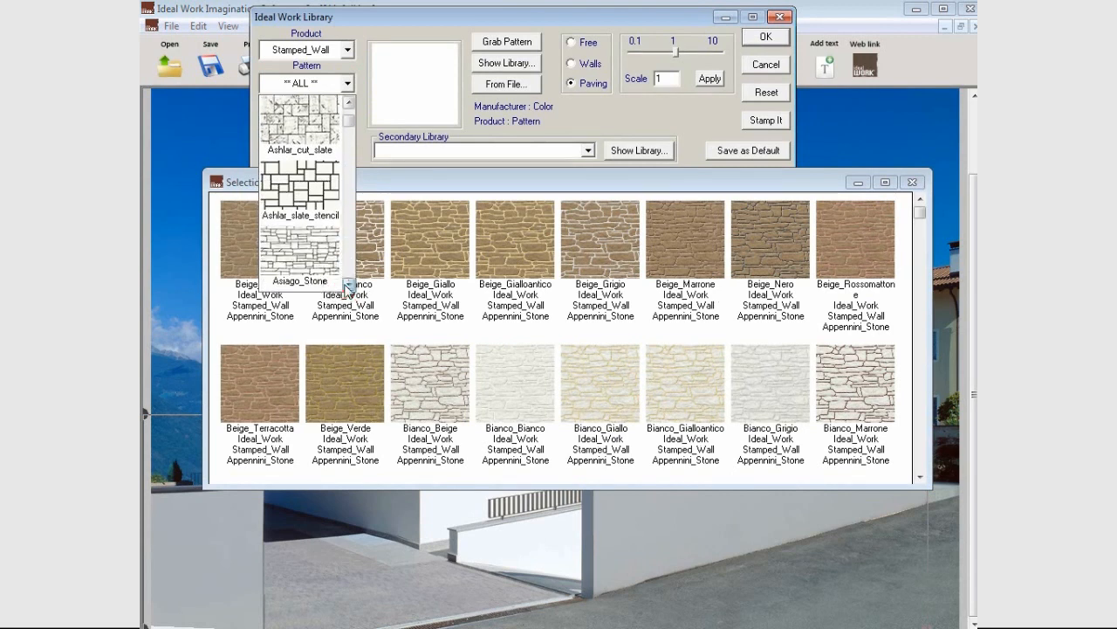
pyautogui.click(303, 267)
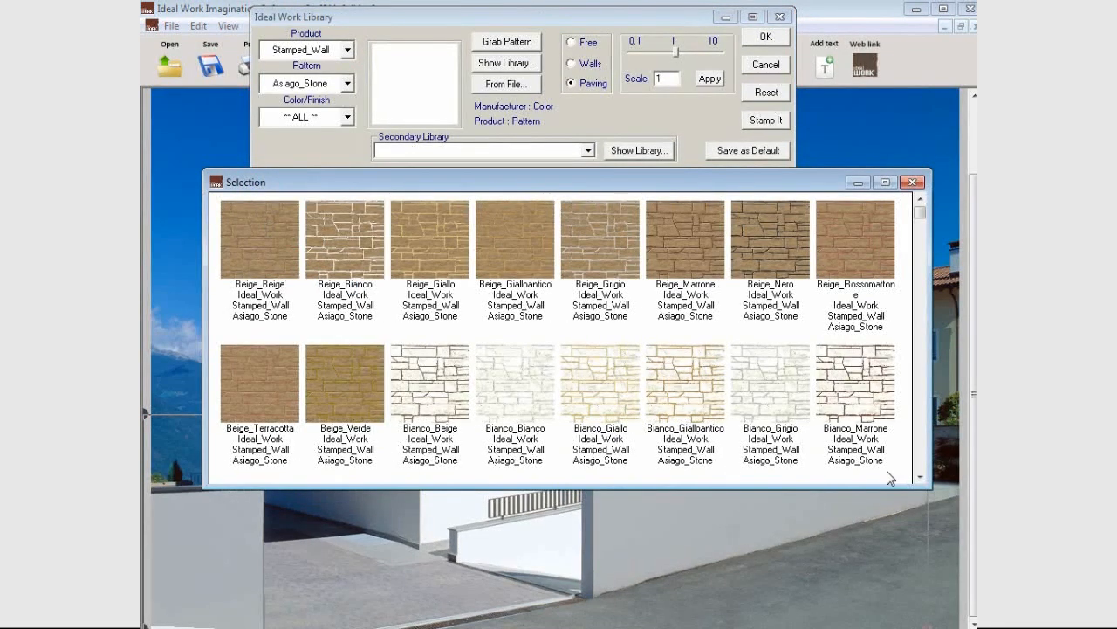
# - Apply the Bianco_Nero Asiago_Stone texture to the outlined walls and set its perspective mode to Walls
pyautogui.click(919, 477)
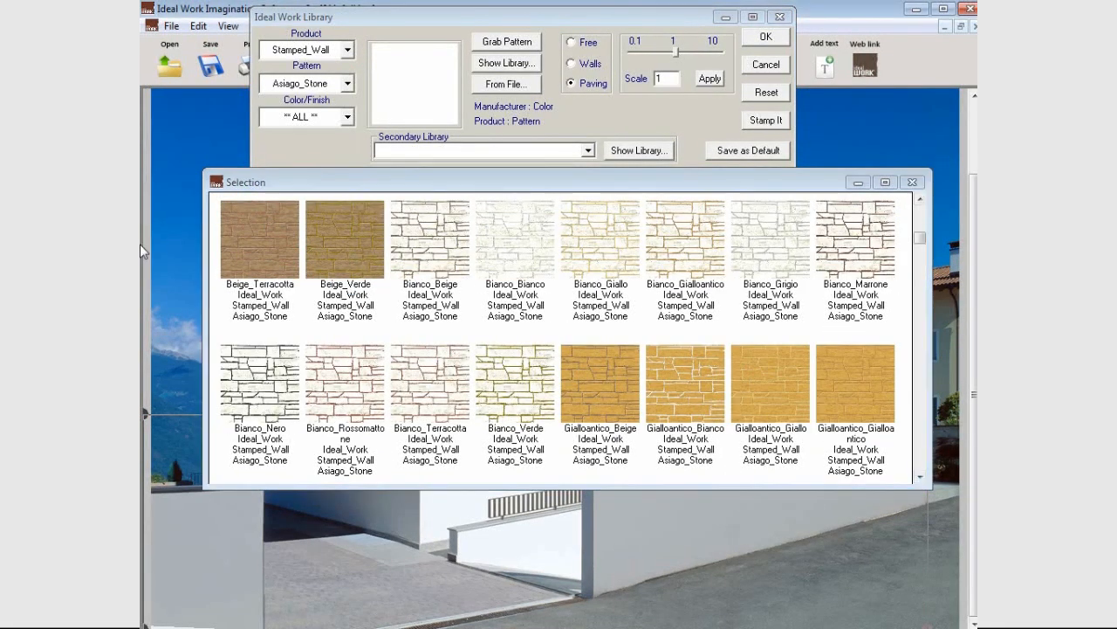
pyautogui.click(264, 388)
pyautogui.click(253, 390)
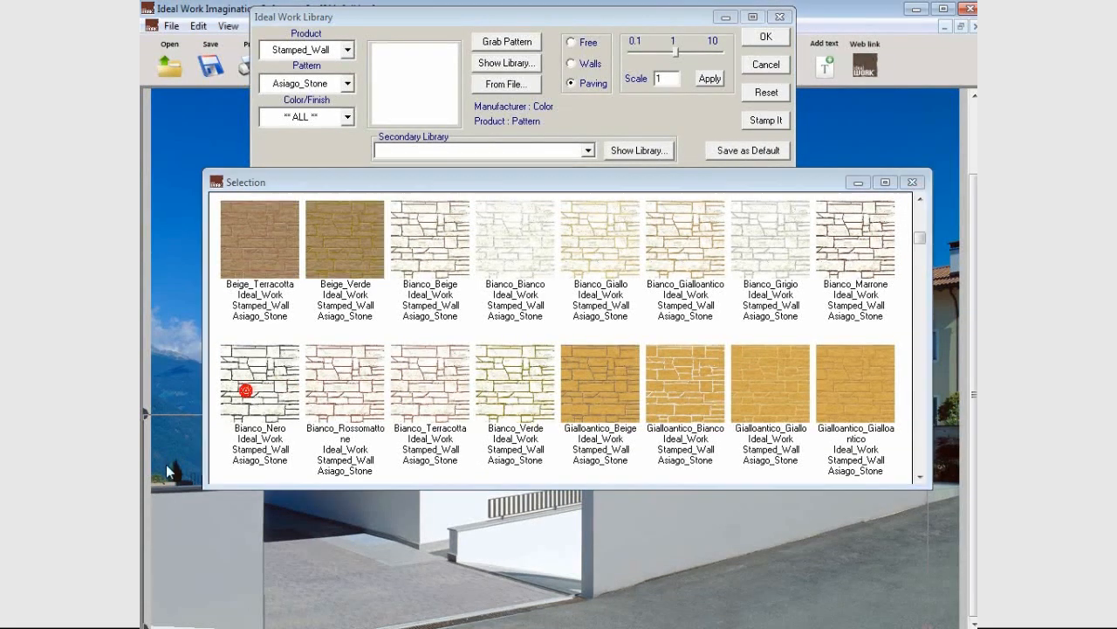
pyautogui.click(249, 387)
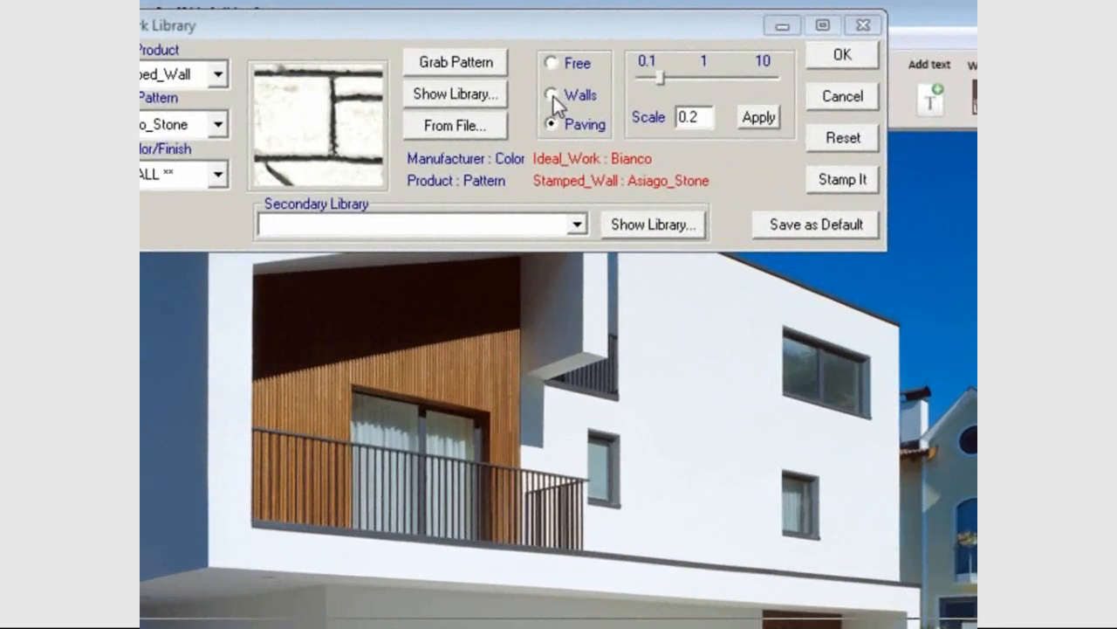
pyautogui.click(552, 95)
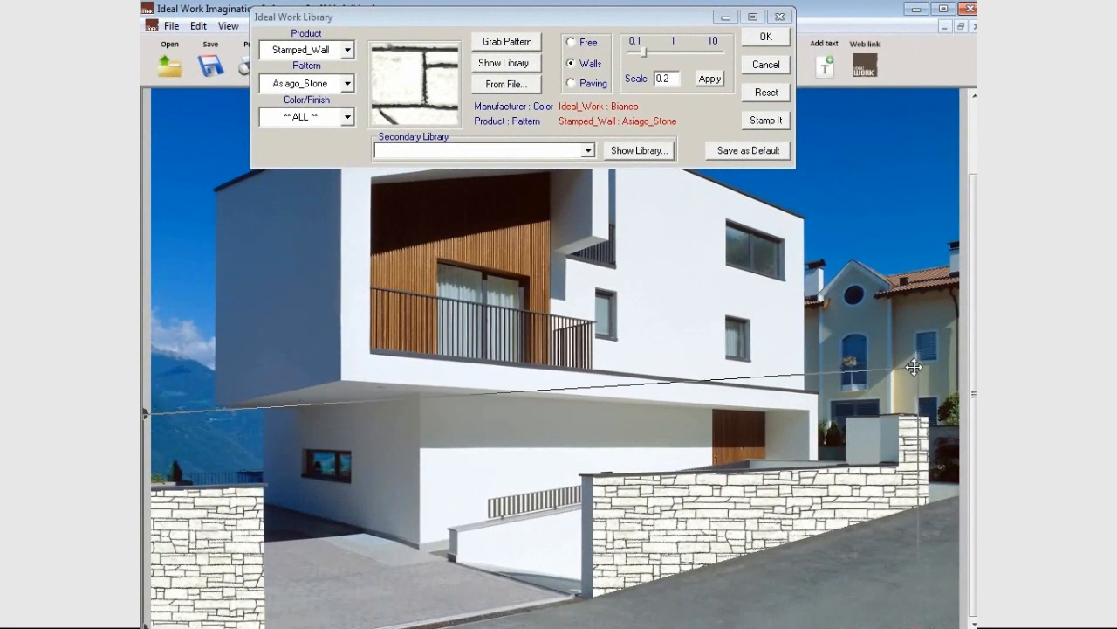
# - Fit the texture's perspective frame to the long boundary wall by moving its corner handles to the wall's top and bottom edges
pyautogui.click(929, 374)
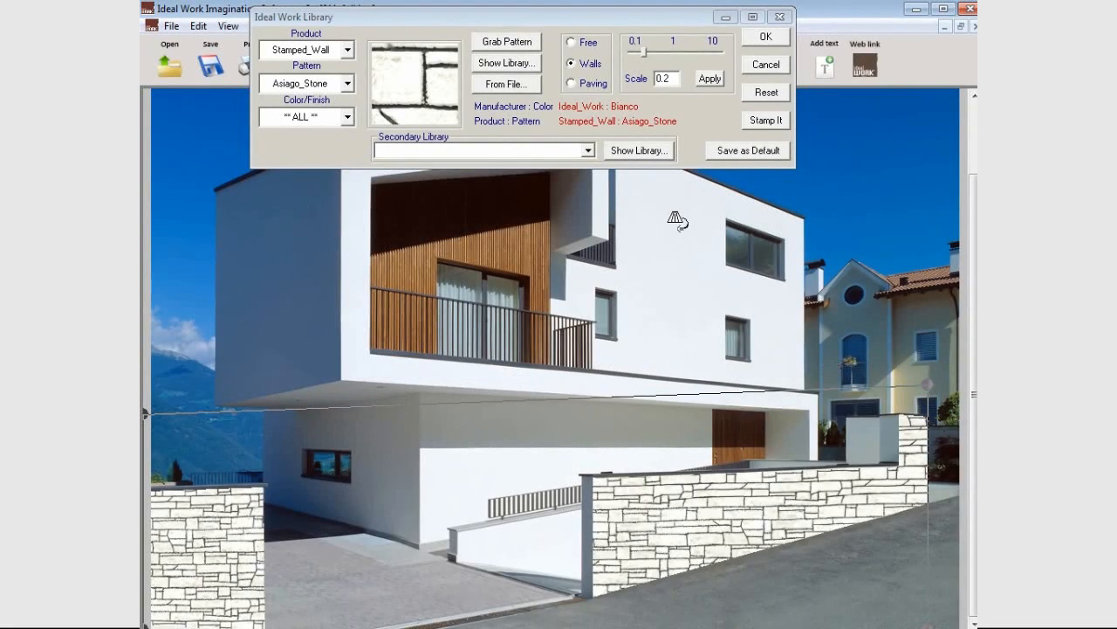
pyautogui.moveTo(145, 415); pyautogui.dragTo(579, 475)
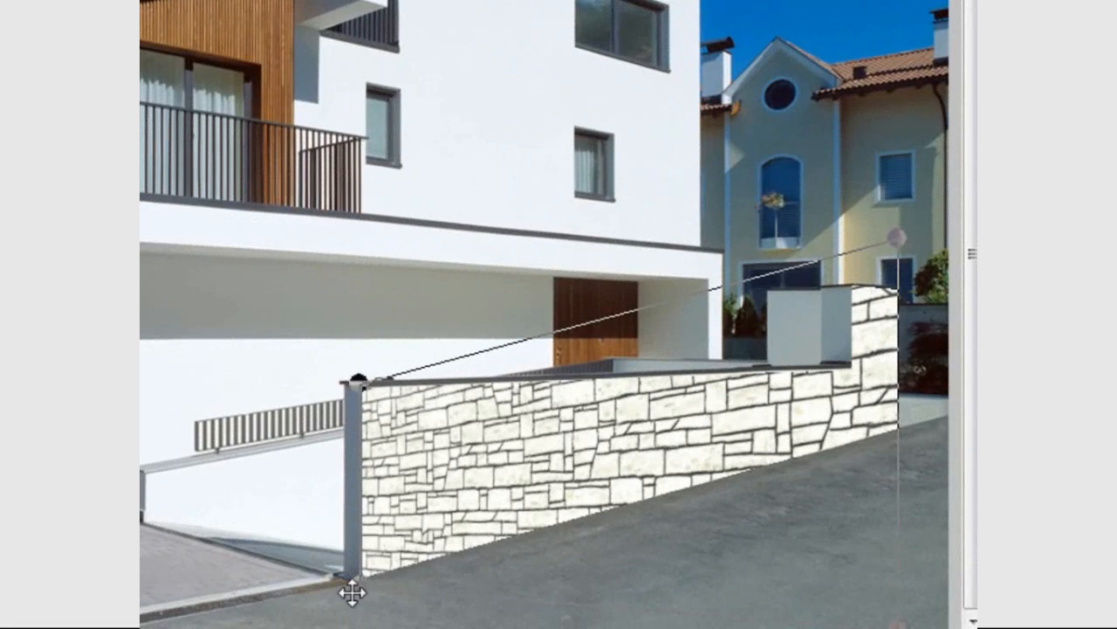
pyautogui.moveTo(890, 616); pyautogui.dragTo(904, 432)
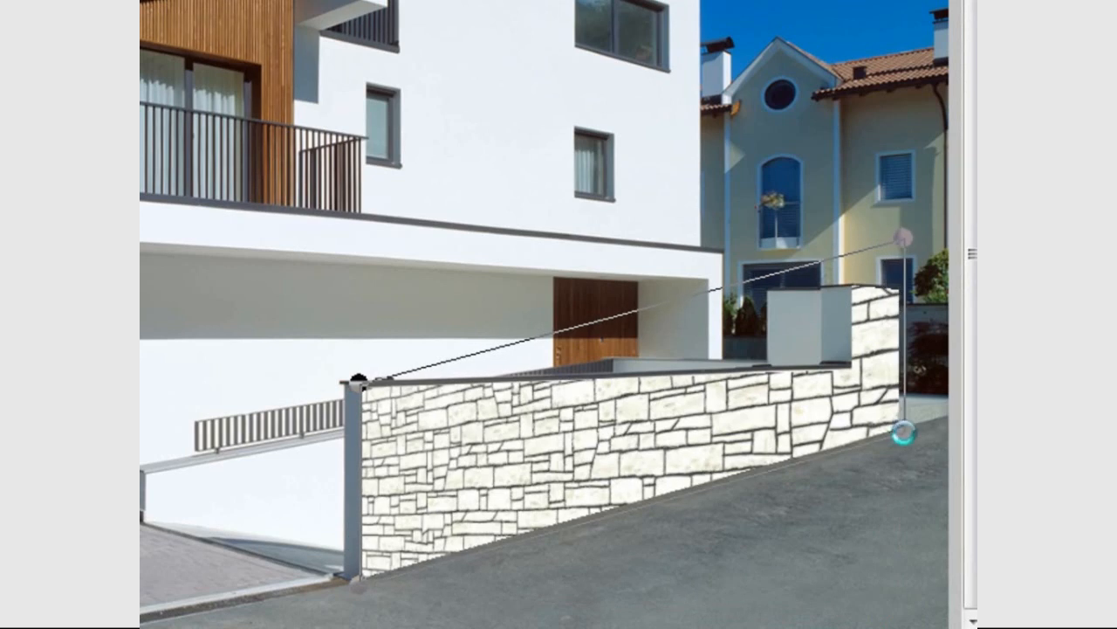
pyautogui.moveTo(905, 238); pyautogui.dragTo(899, 365)
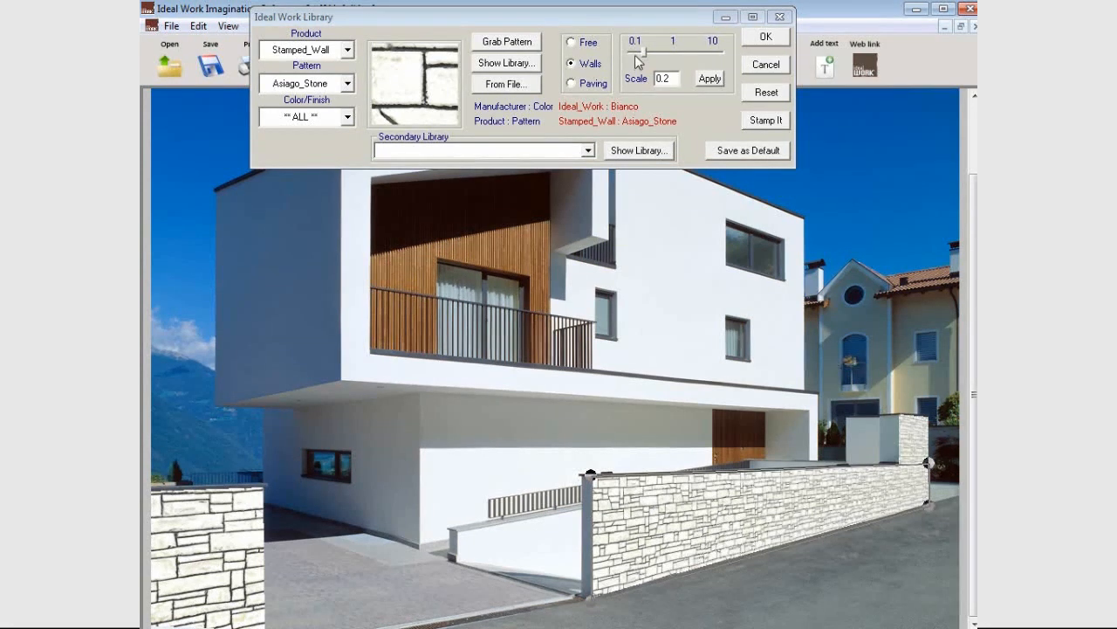
# - Set the stone texture's scale to 0.29, accept the texture and deselect the walls
pyautogui.moveTo(645, 53); pyautogui.dragTo(653, 54)
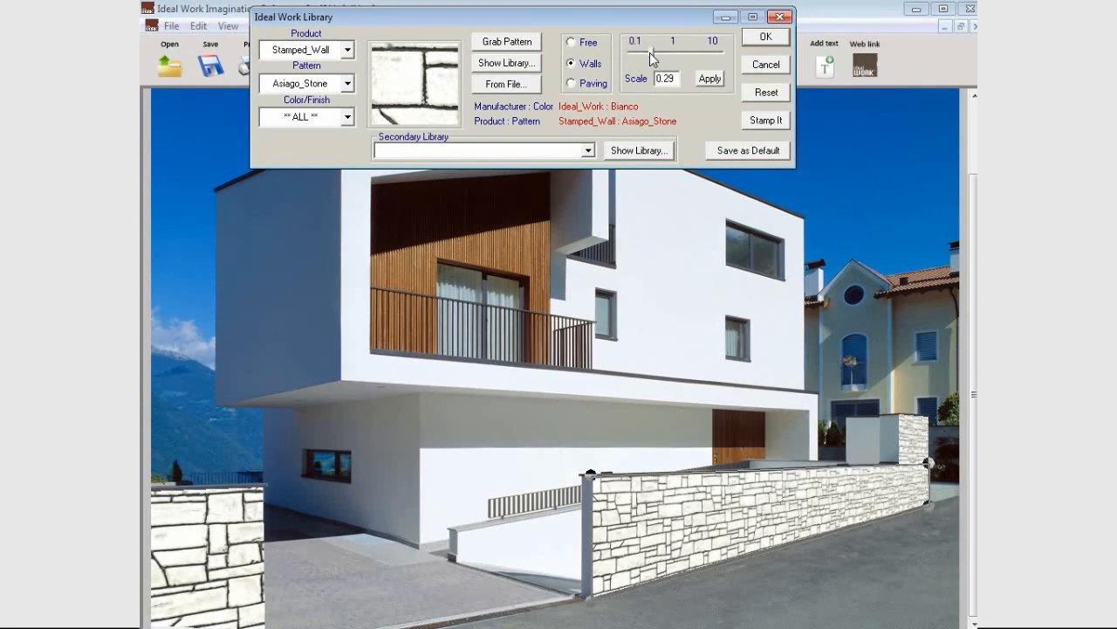
pyautogui.click(672, 232)
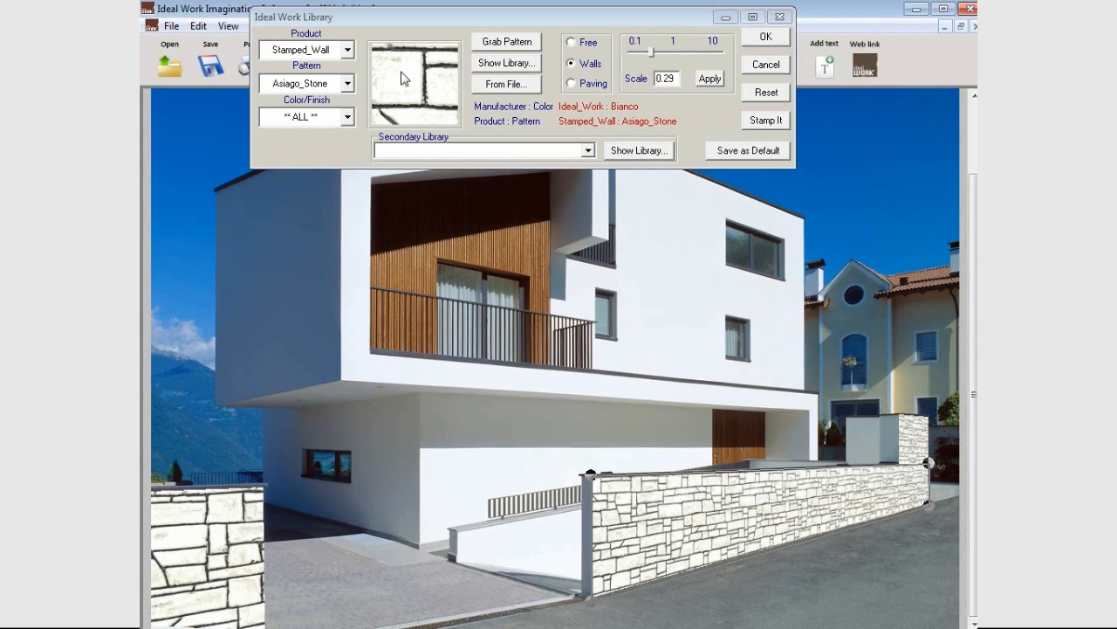
pyautogui.click(762, 37)
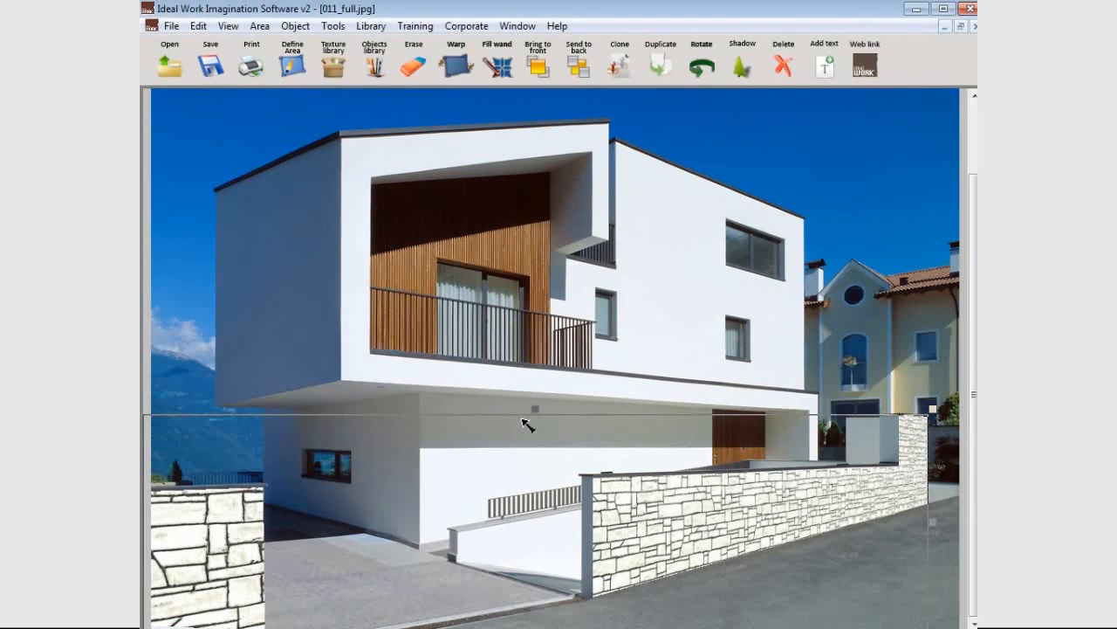
pyautogui.click(561, 378)
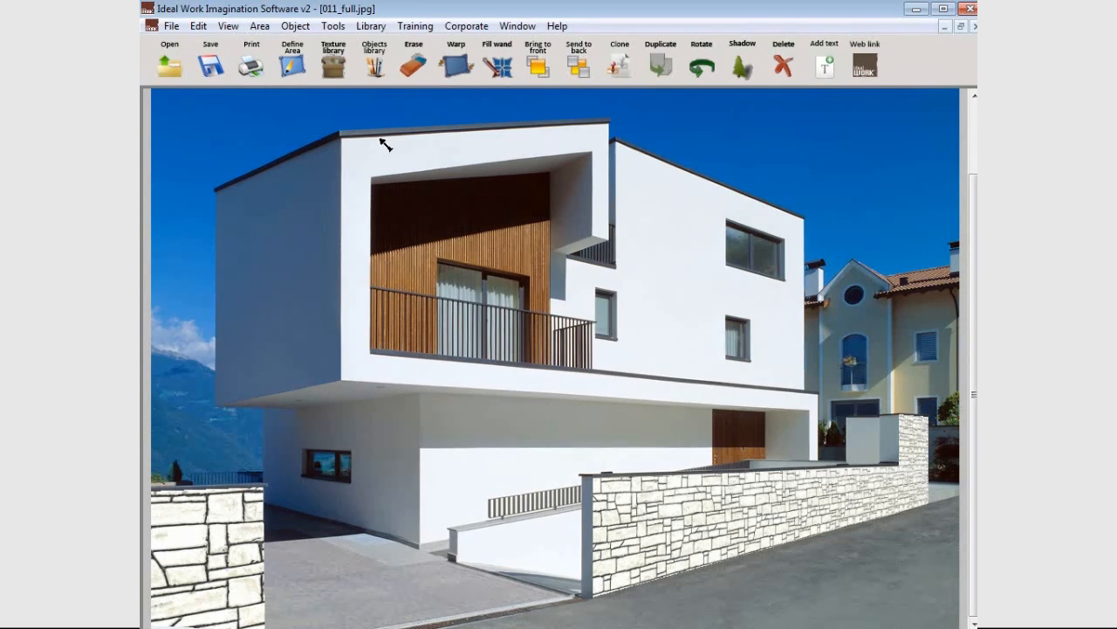
# - Define an area around the shaded strip of the ground-floor facade, from the building corner to the wooden door
pyautogui.click(292, 62)
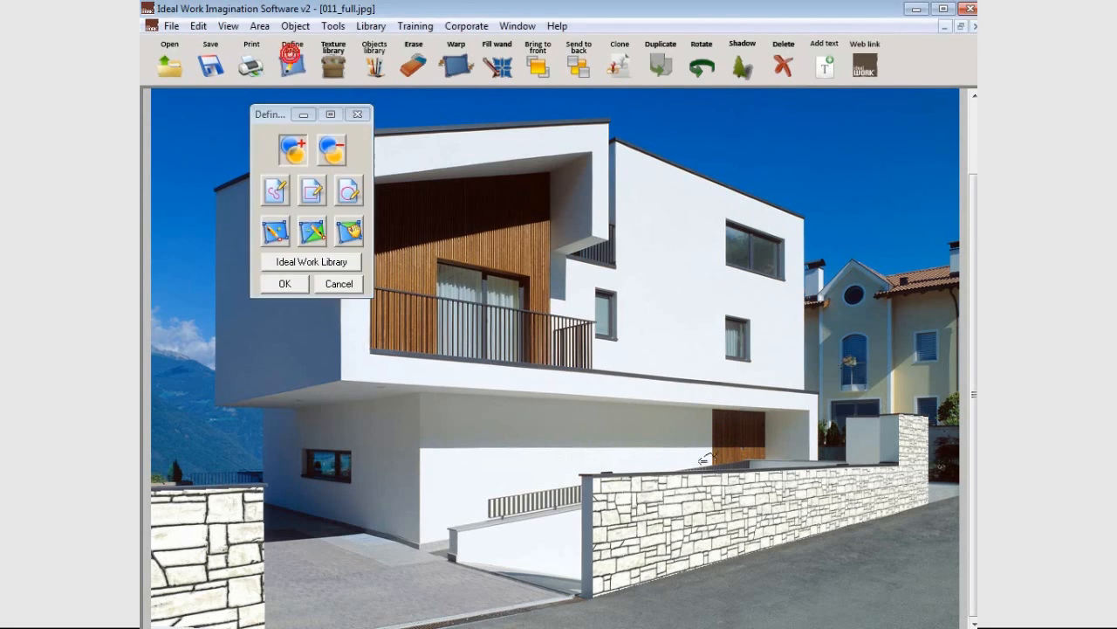
pyautogui.click(714, 409)
pyautogui.click(716, 446)
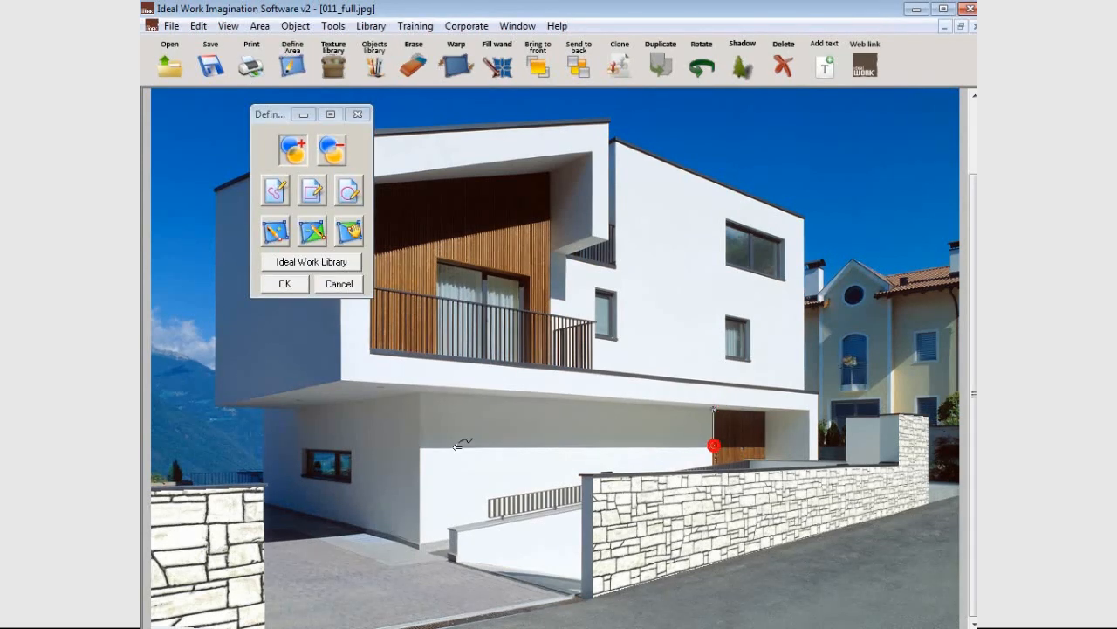
pyautogui.click(420, 447)
pyautogui.click(418, 394)
pyautogui.click(714, 408)
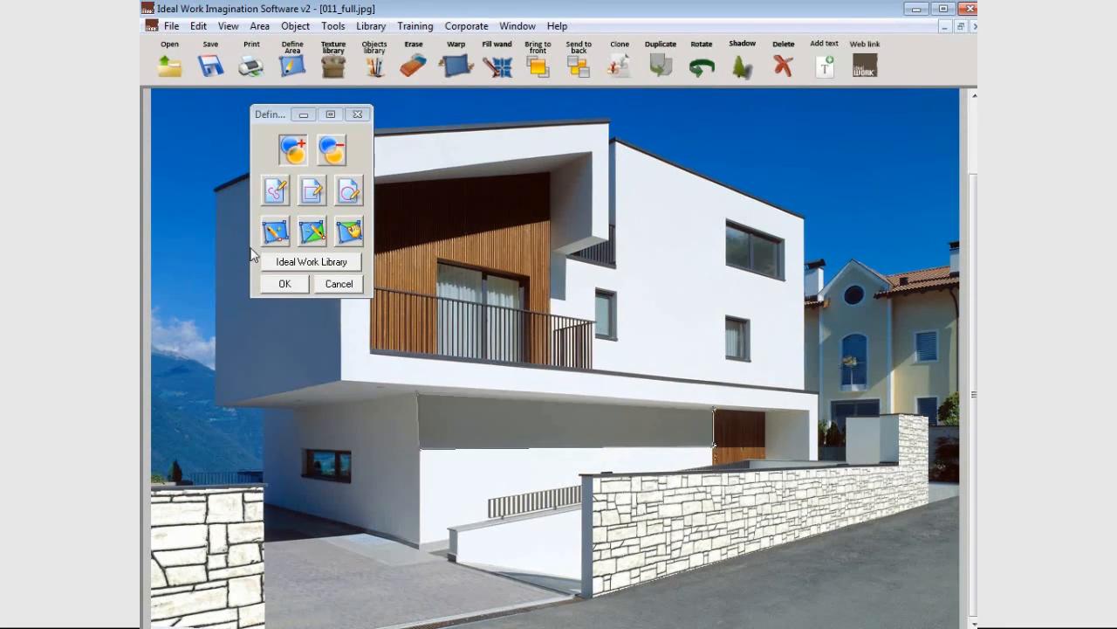
# - Confirm the strip area, apply Shadow to it and deselect it
pyautogui.click(282, 284)
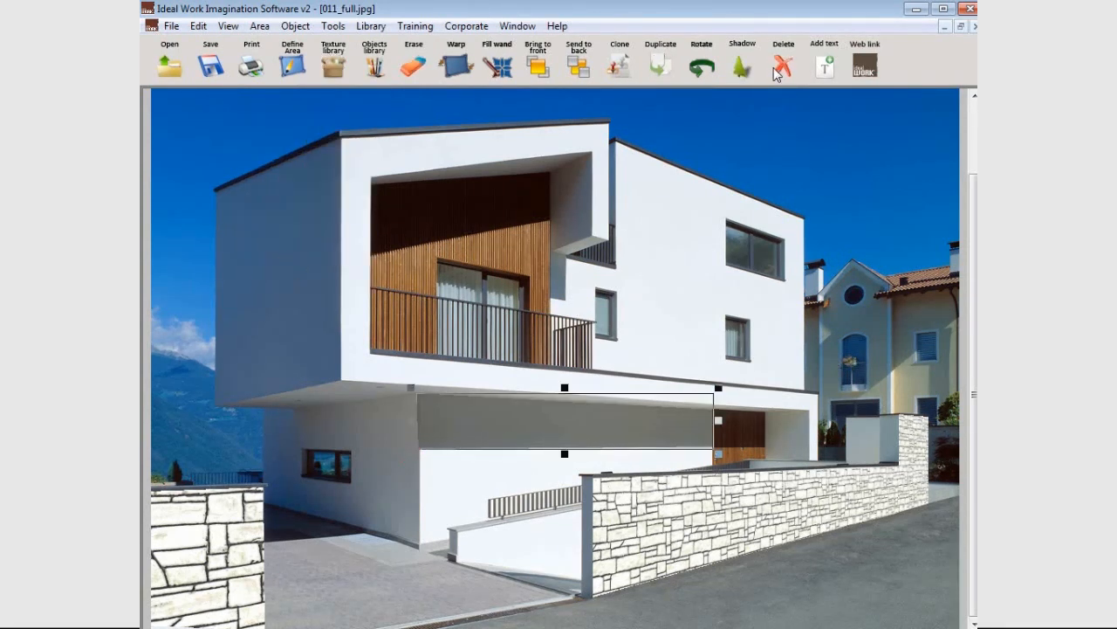
pyautogui.click(741, 68)
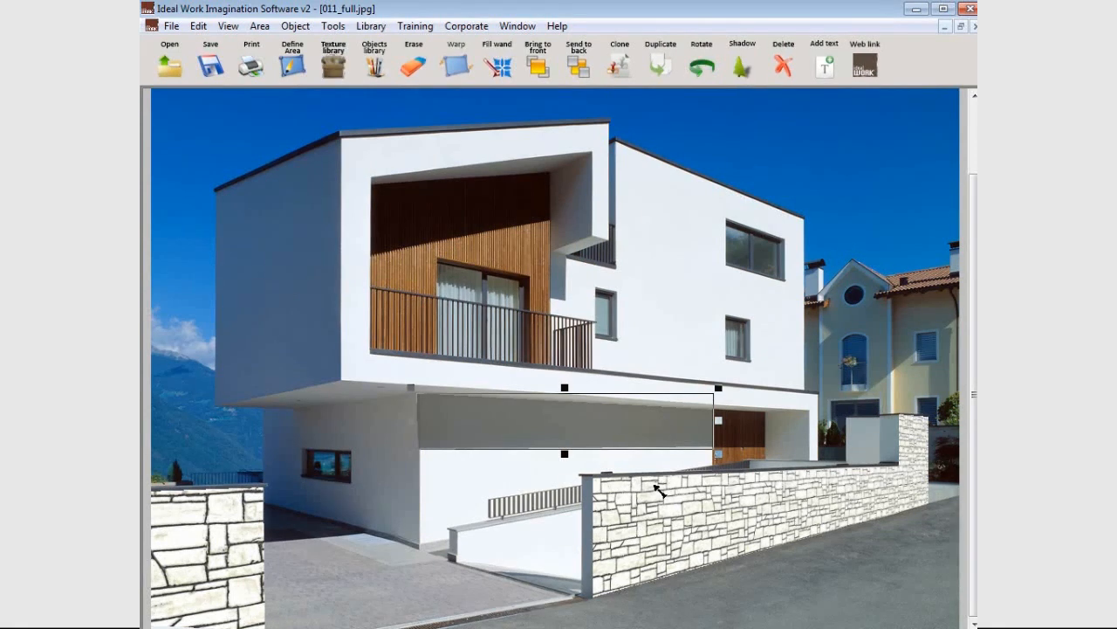
pyautogui.click(750, 320)
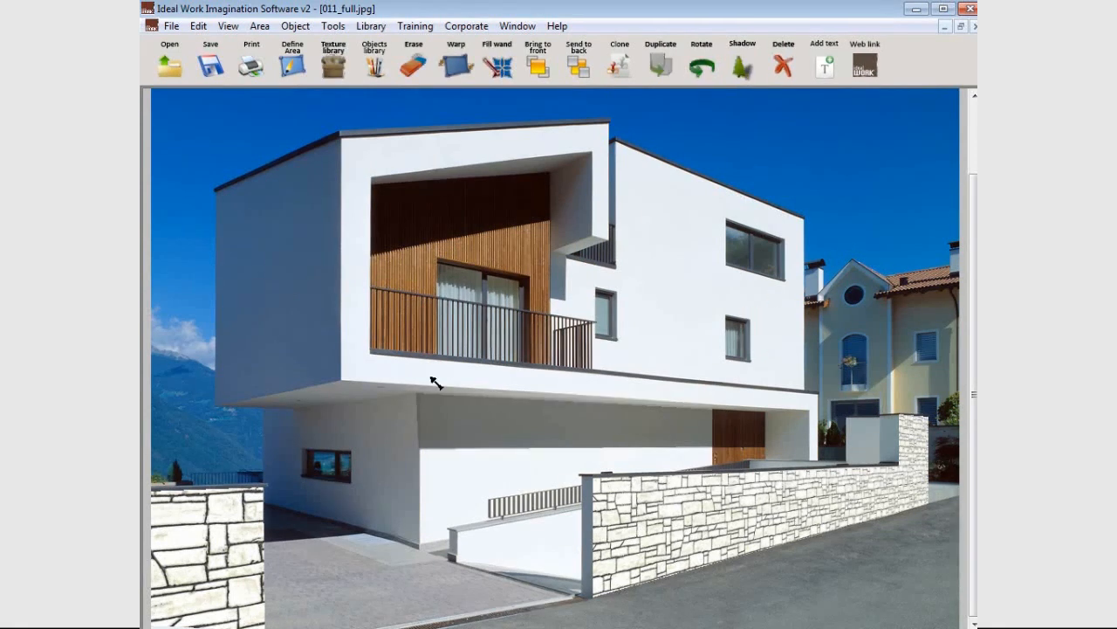
# - Define an area around the ground-floor front facade, from the building corner along the ramp railing and boundary wall to the wooden door
pyautogui.click(288, 48)
pyautogui.click(302, 65)
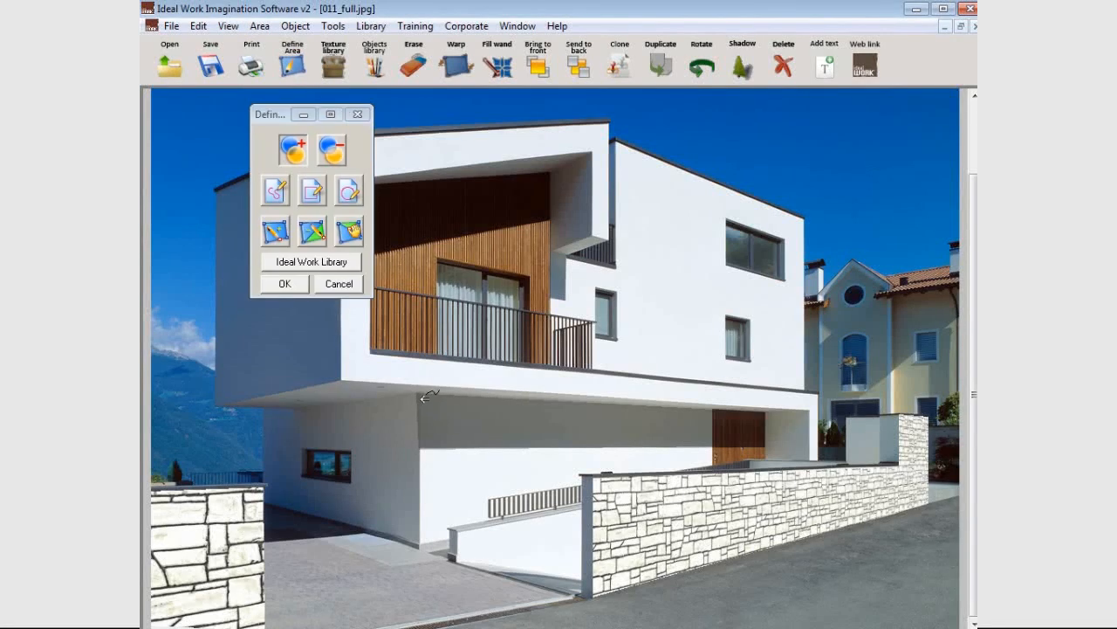
pyautogui.click(420, 394)
pyautogui.click(418, 544)
pyautogui.click(447, 535)
pyautogui.click(486, 496)
pyautogui.click(582, 483)
pyautogui.click(713, 464)
pyautogui.click(712, 407)
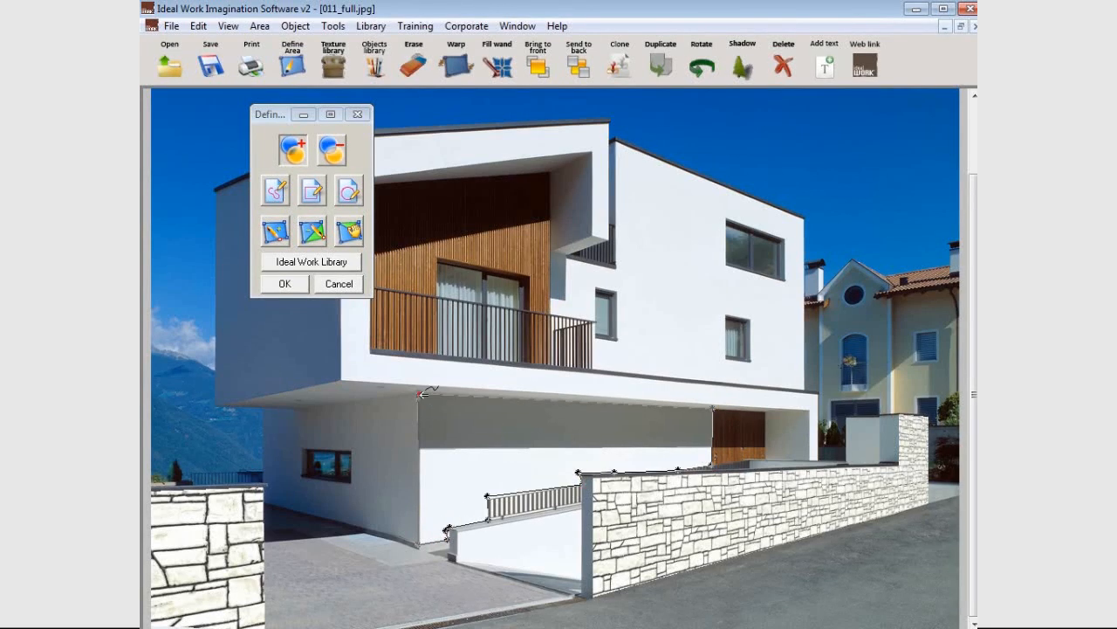
pyautogui.click(419, 393)
# - Fill the front facade area with the stone pattern grabbed from the long boundary wall
pyautogui.click(307, 261)
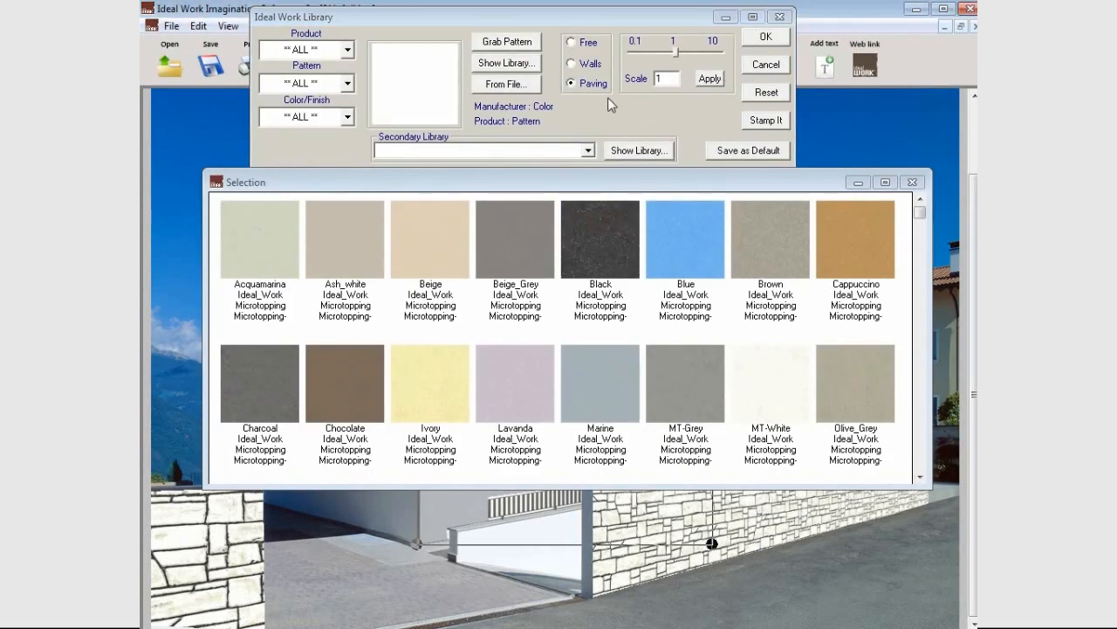
pyautogui.click(482, 46)
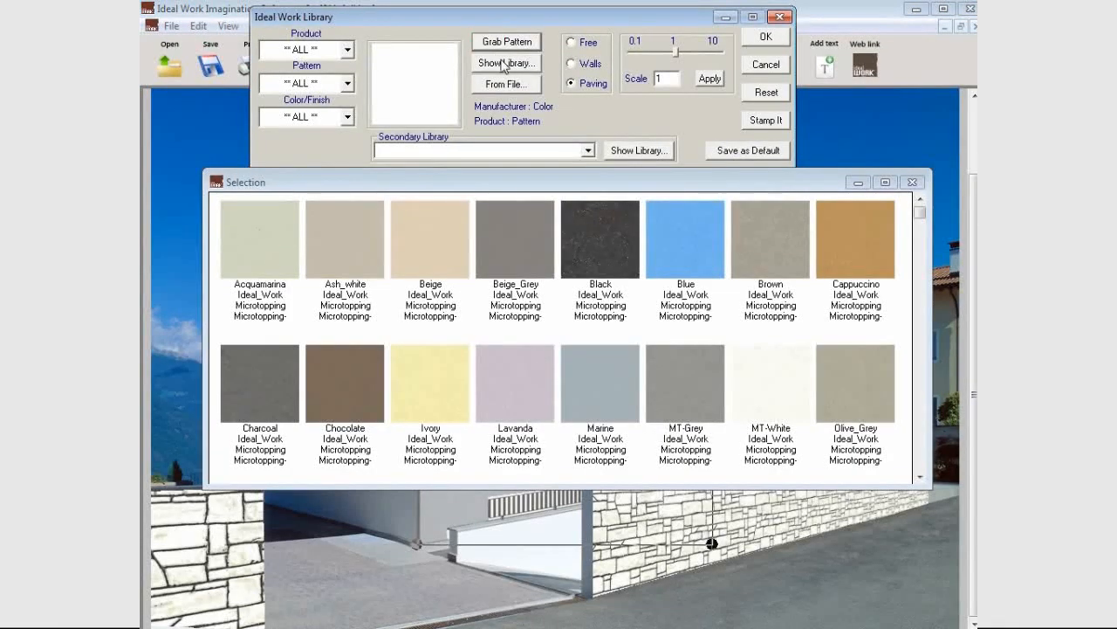
pyautogui.click(913, 182)
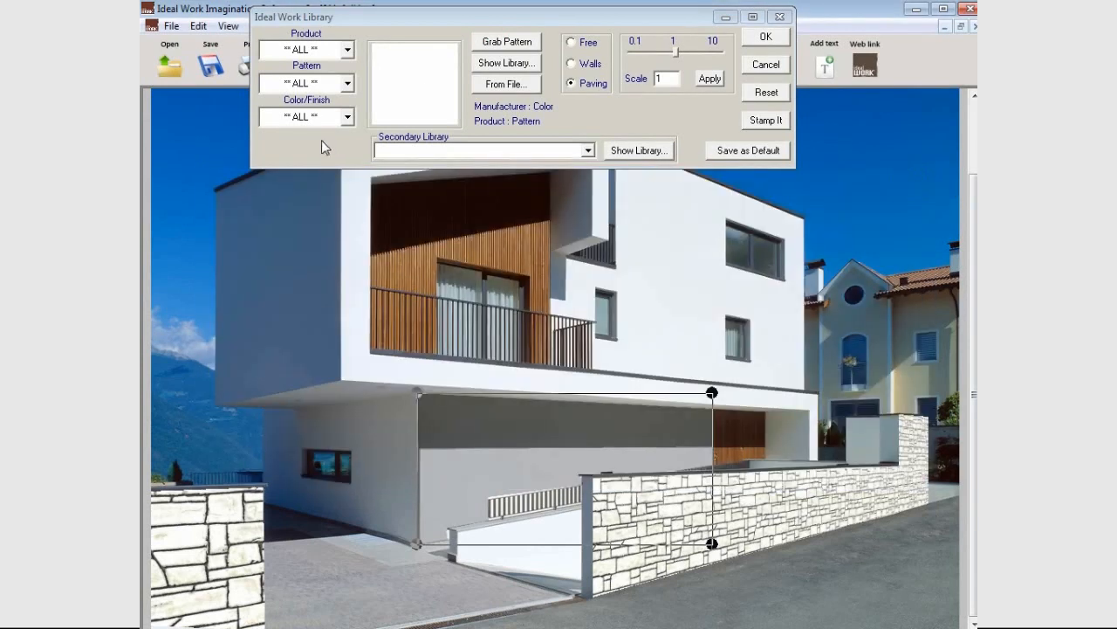
pyautogui.click(504, 44)
pyautogui.click(765, 518)
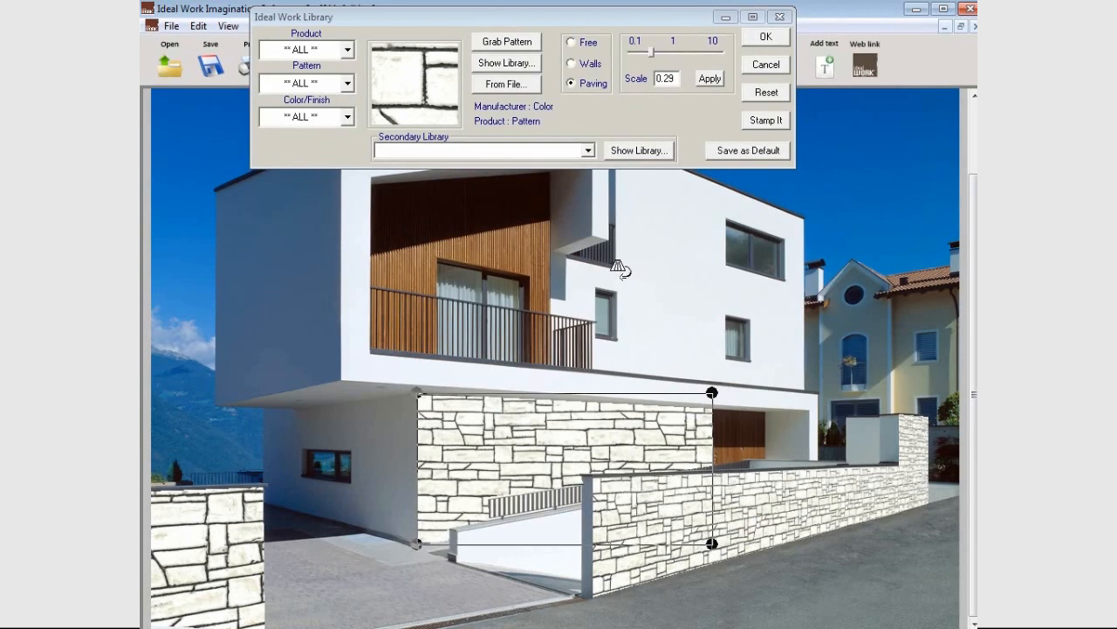
# - Set the texture to Walls perspective and fit its frame corners near the wooden door to the facade's receding top and bottom lines
pyautogui.click(580, 64)
pyautogui.moveTo(714, 391); pyautogui.dragTo(712, 407)
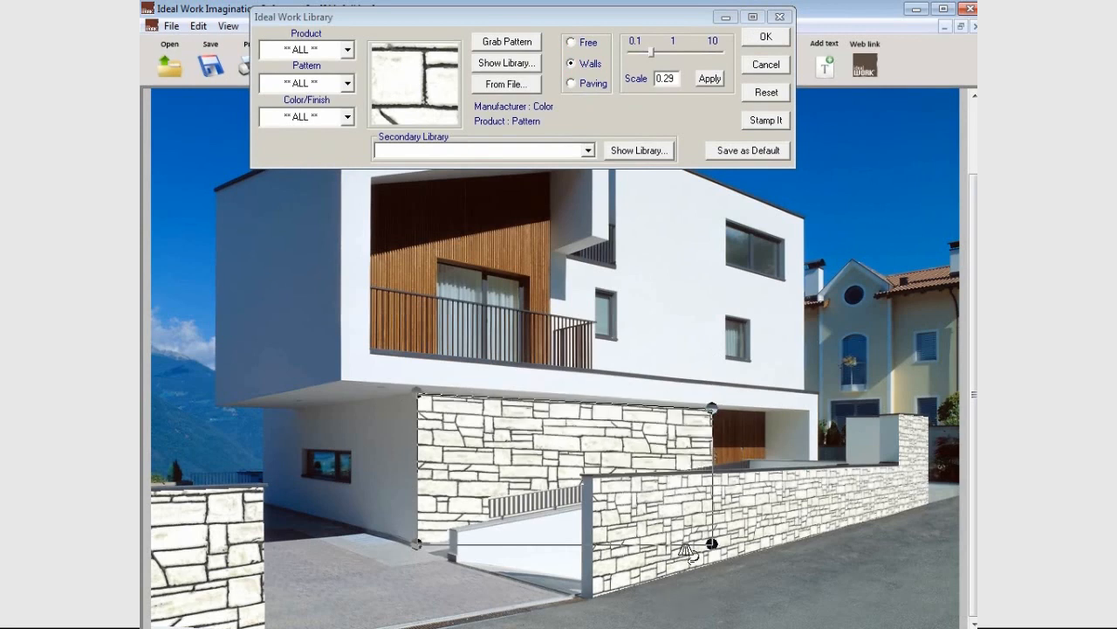
pyautogui.moveTo(711, 541); pyautogui.dragTo(704, 499)
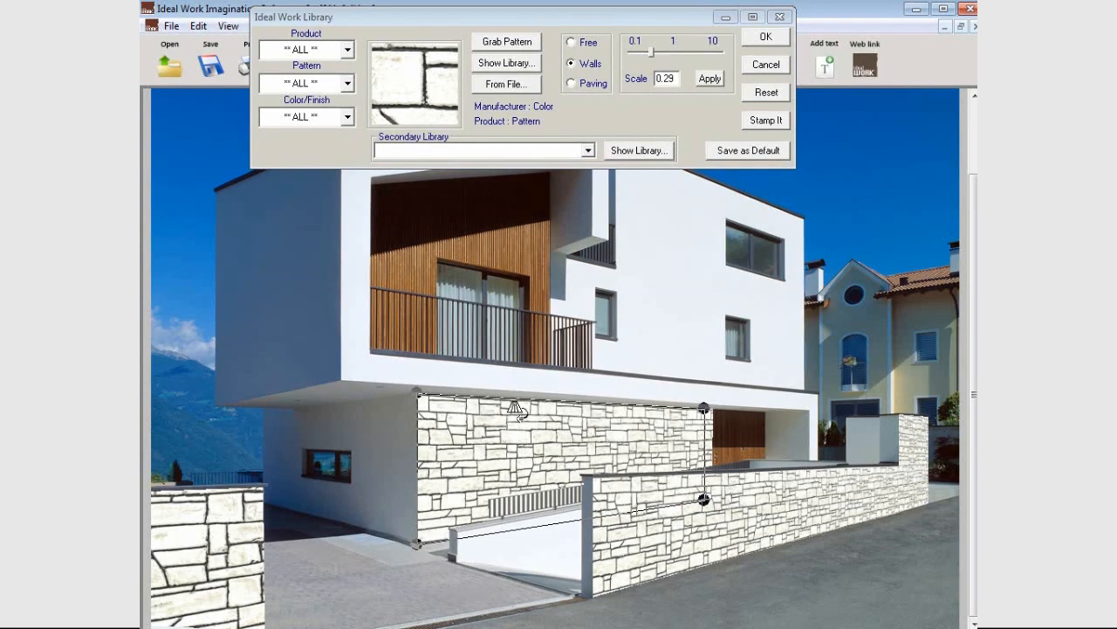
# - Accept the facade's stone texture, send it to the back behind the shadow strip and deselect it
pyautogui.click(761, 37)
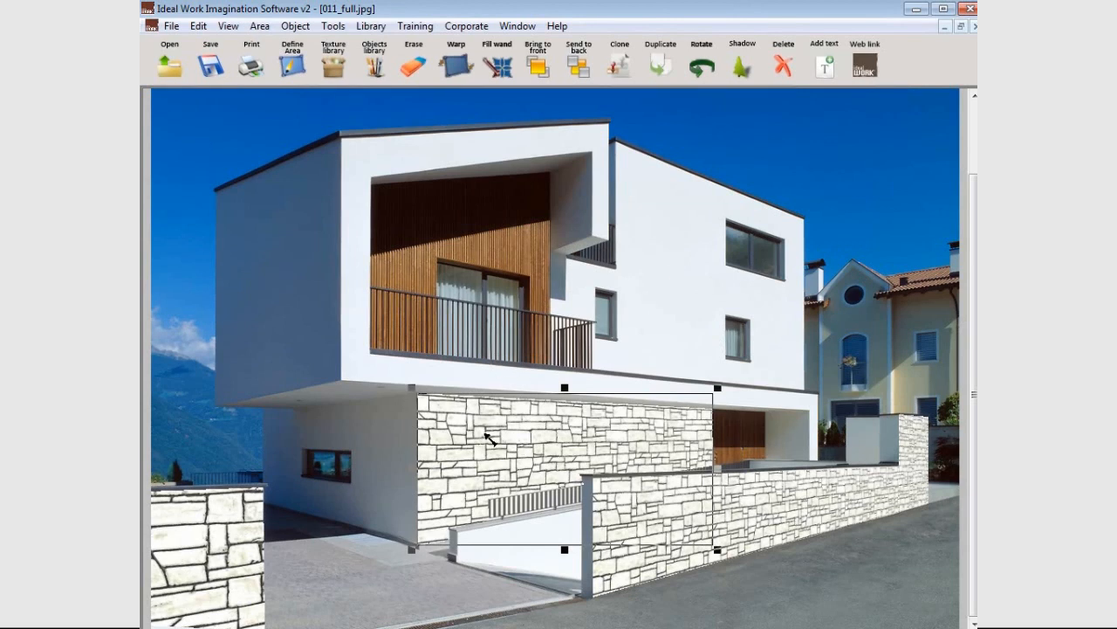
pyautogui.click(574, 61)
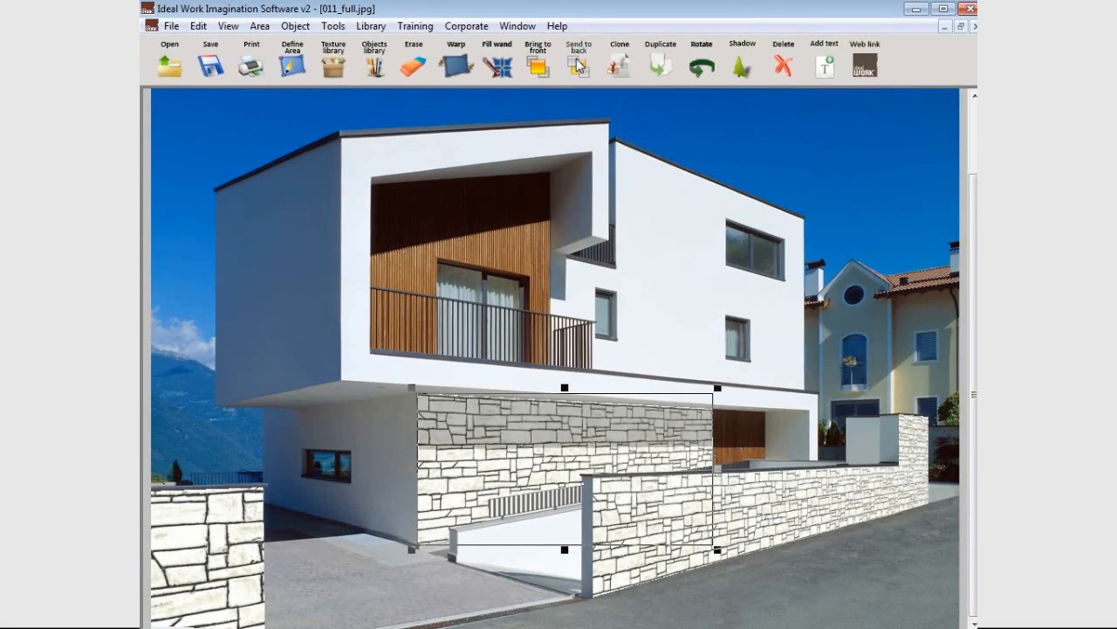
pyautogui.click(674, 324)
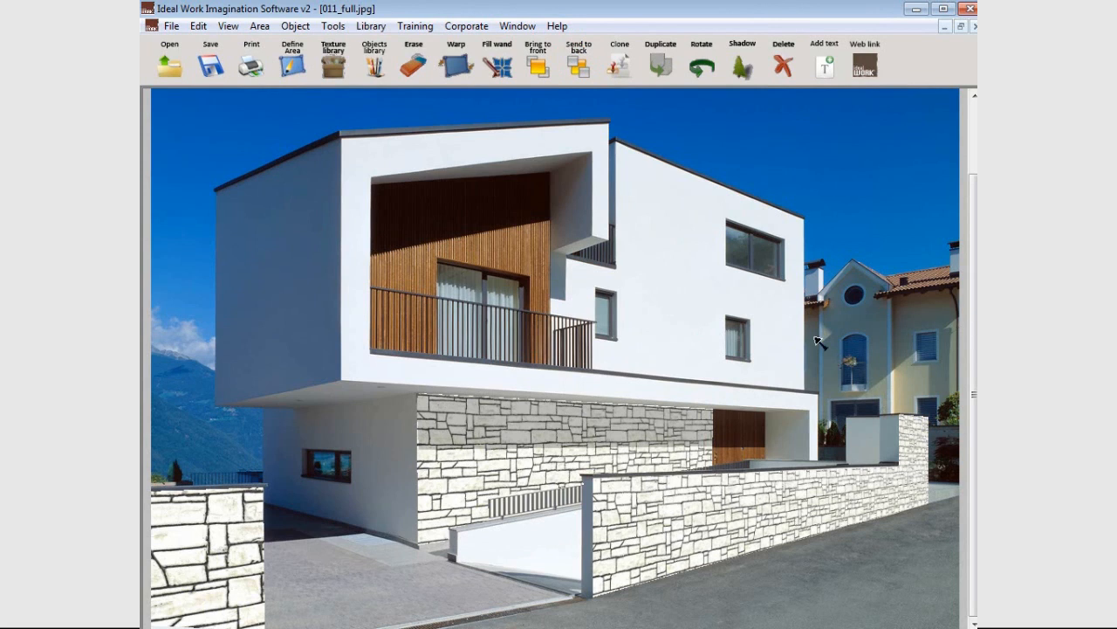
# - Set the transparency of the facade's shadow strip to 45% in its bitmap properties
pyautogui.doubleClick(611, 426)
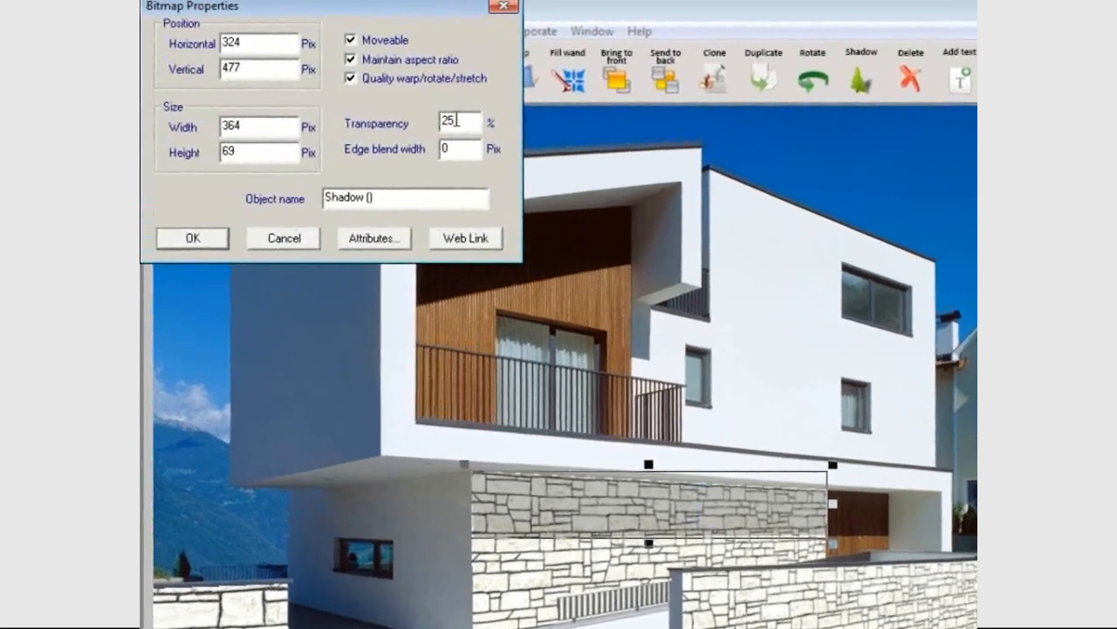
pyautogui.doubleClick(436, 111)
pyautogui.write('45')
pyautogui.click(171, 245)
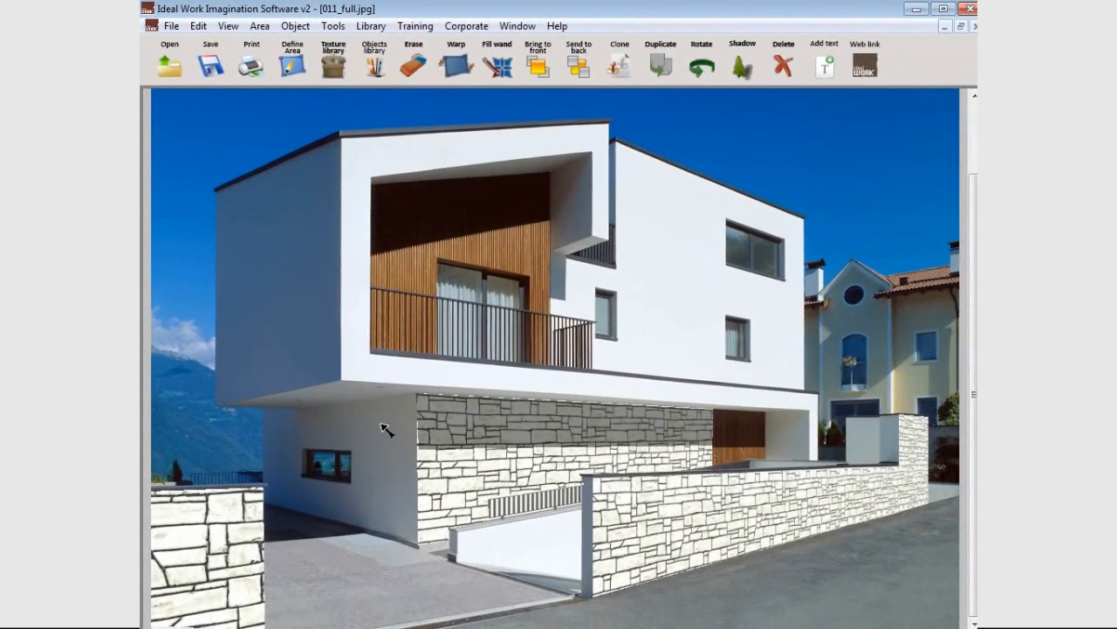
# - Define an area around the ground-floor side wall with the small window, from the building corner to the wall's far edge
pyautogui.click(292, 63)
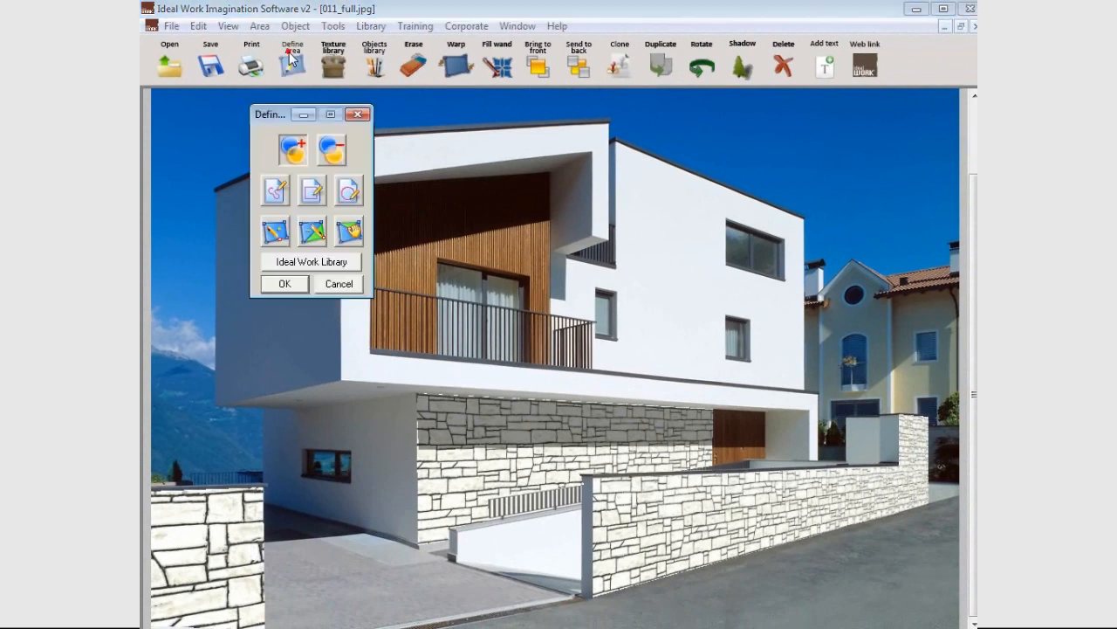
pyautogui.click(419, 390)
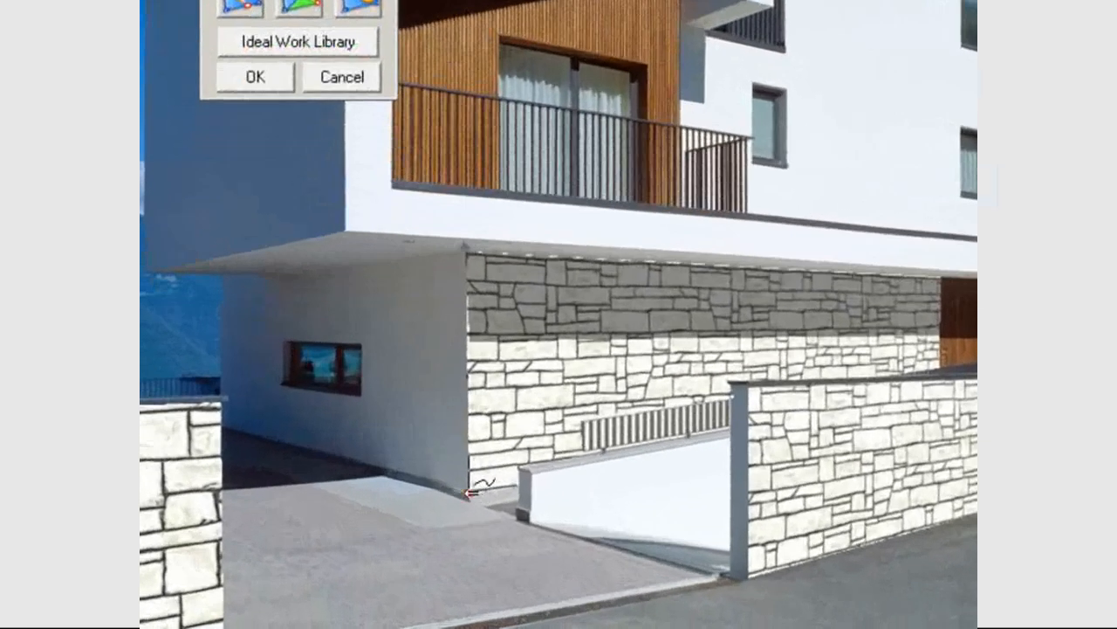
pyautogui.click(223, 428)
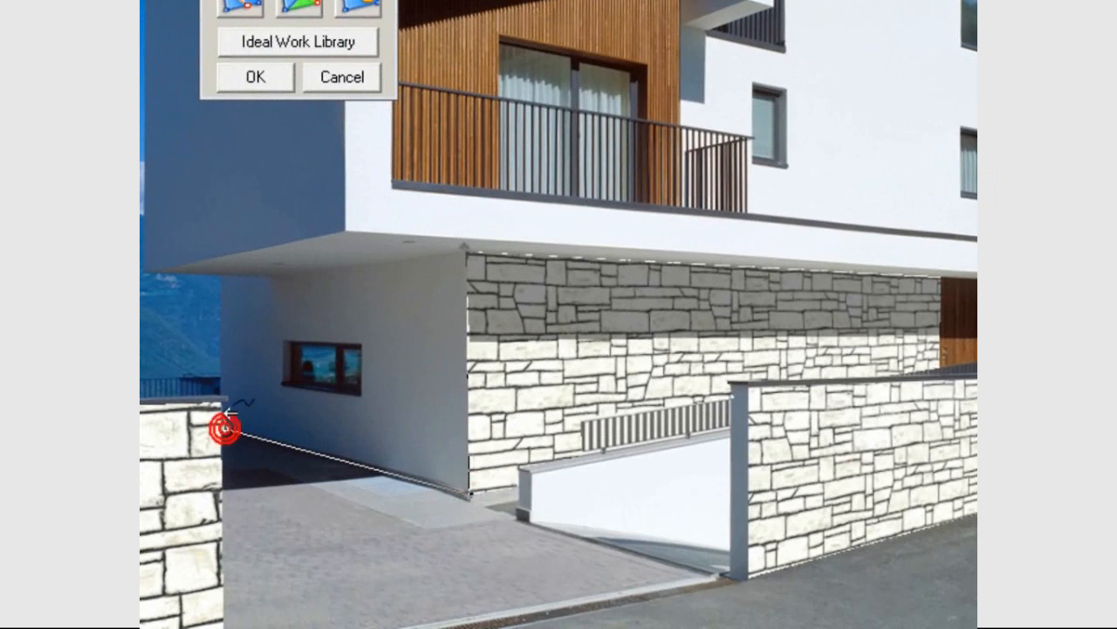
pyautogui.click(224, 407)
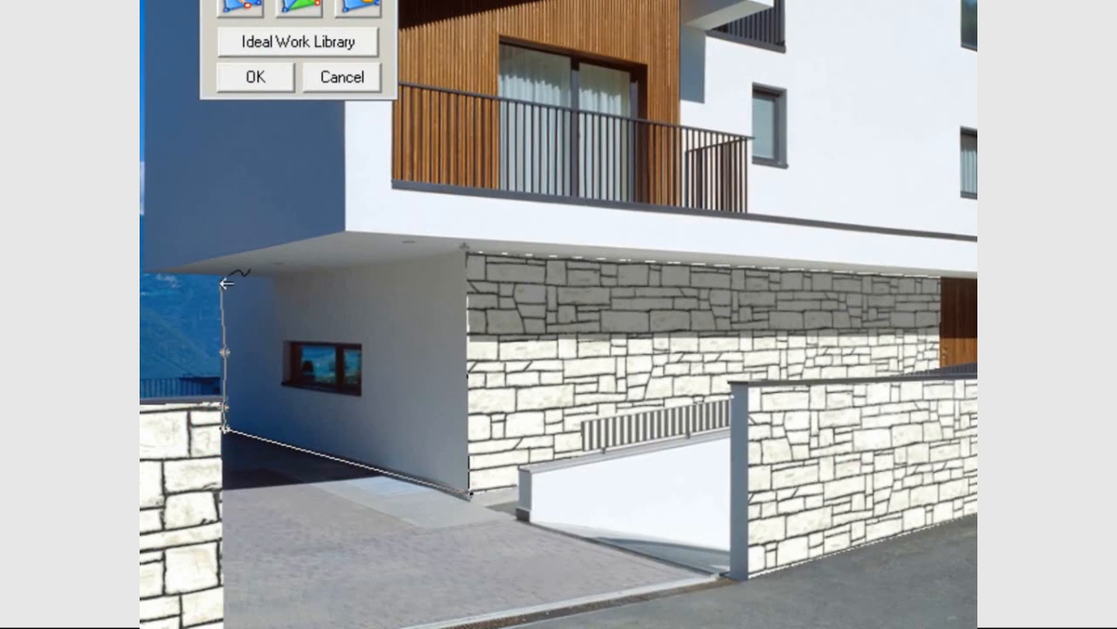
pyautogui.click(226, 282)
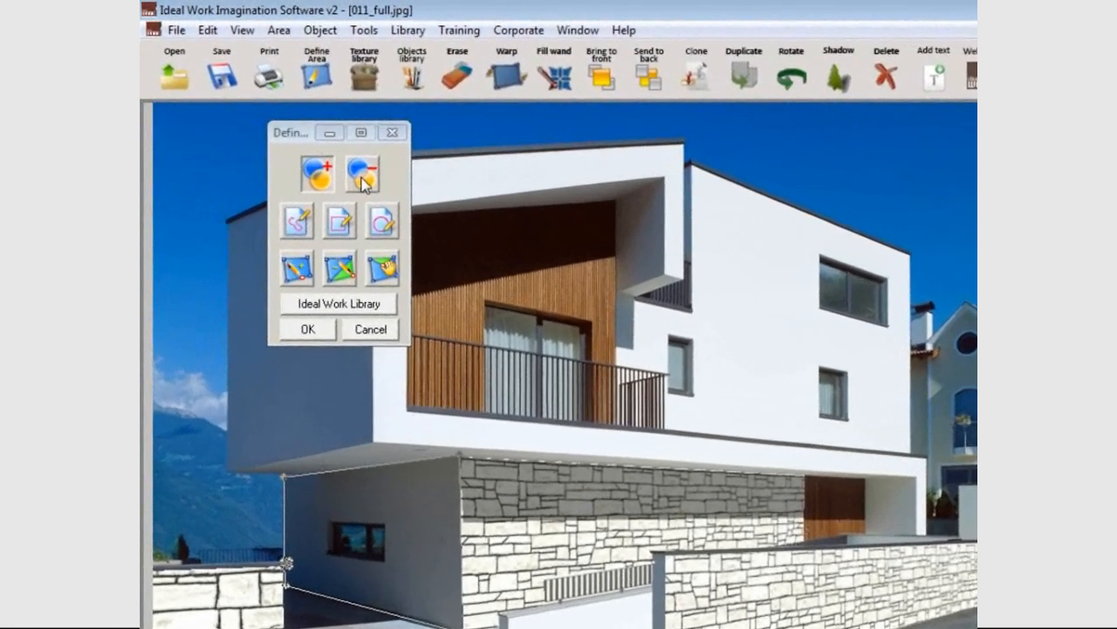
# - Subtract the small window from the side wall area by outlining its four corners, and adjust the upper outer corner to the frame
pyautogui.click(362, 178)
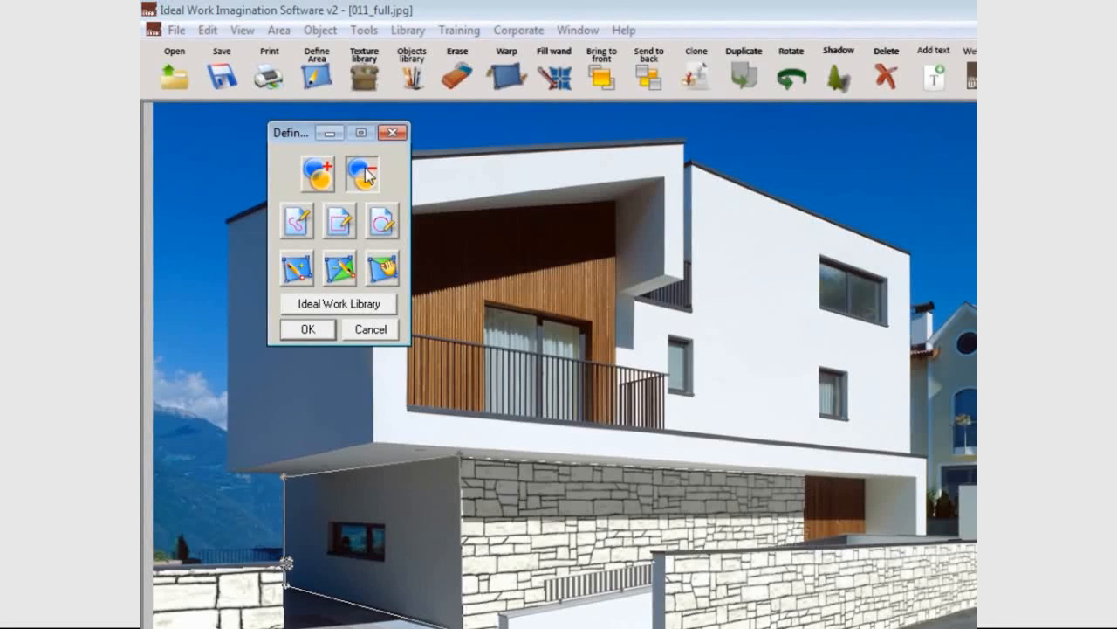
pyautogui.click(366, 175)
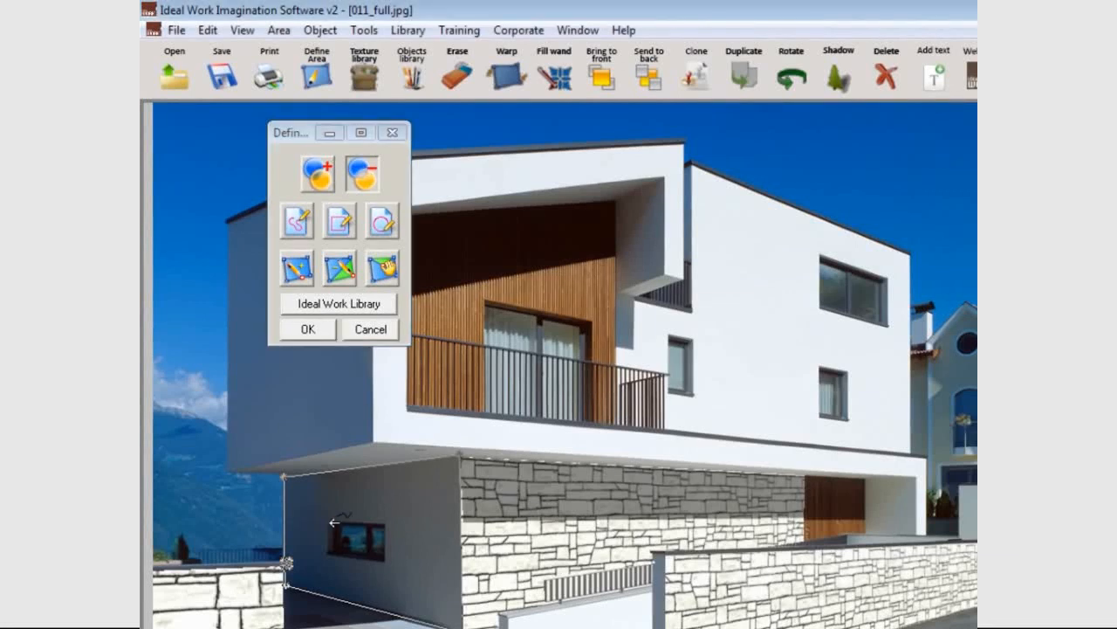
pyautogui.scroll(2, 335, 521)
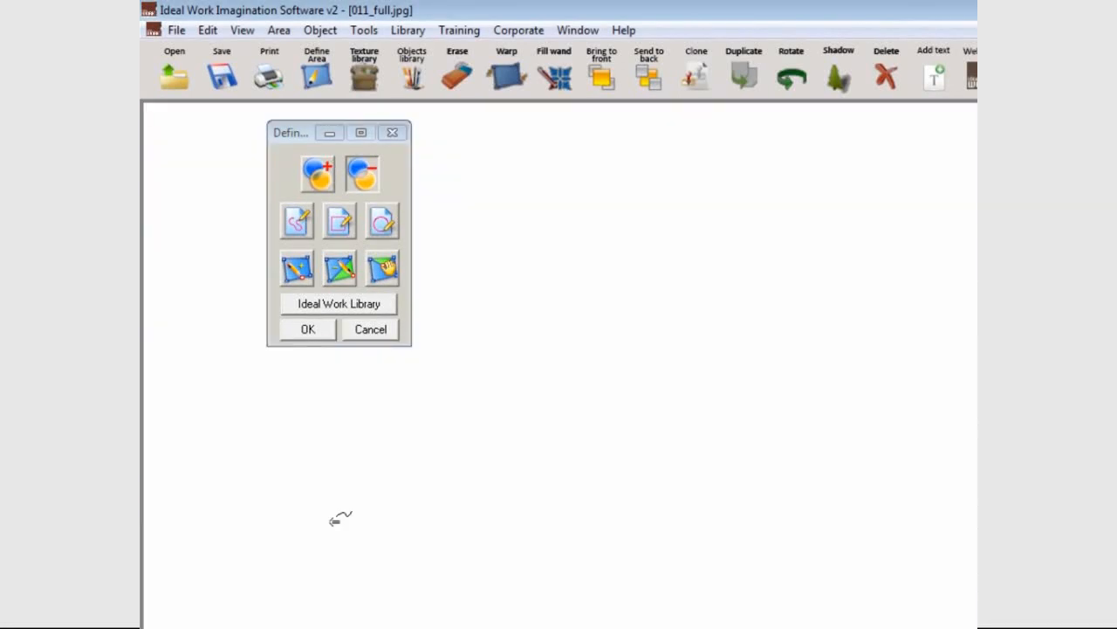
pyautogui.click(497, 421)
pyautogui.click(607, 421)
pyautogui.click(607, 498)
pyautogui.click(494, 481)
pyautogui.click(497, 421)
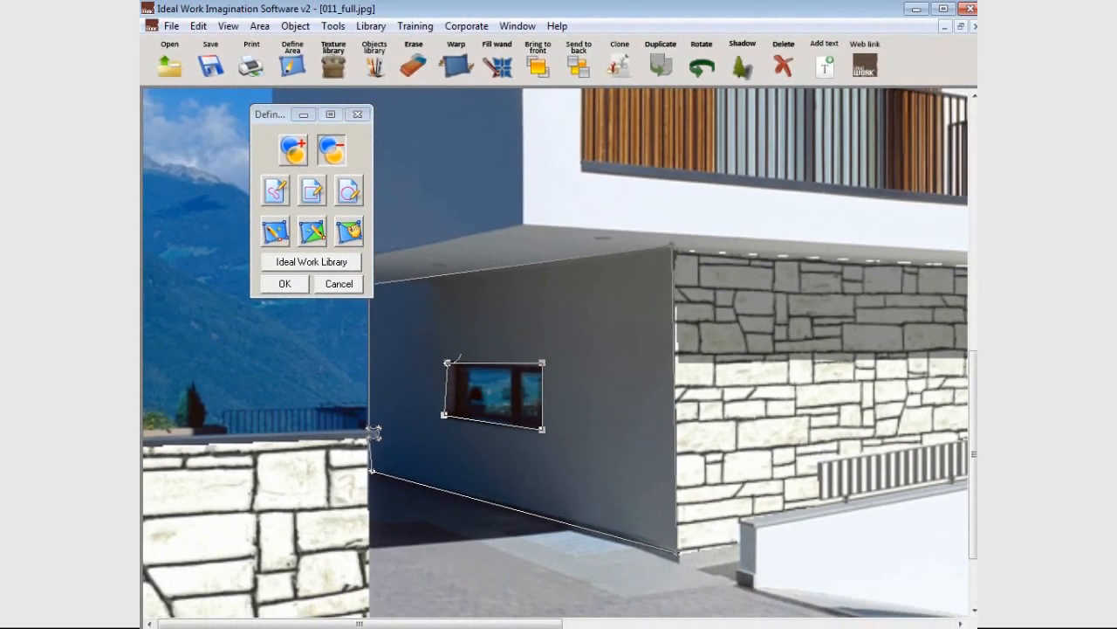
pyautogui.moveTo(446, 361); pyautogui.dragTo(442, 363)
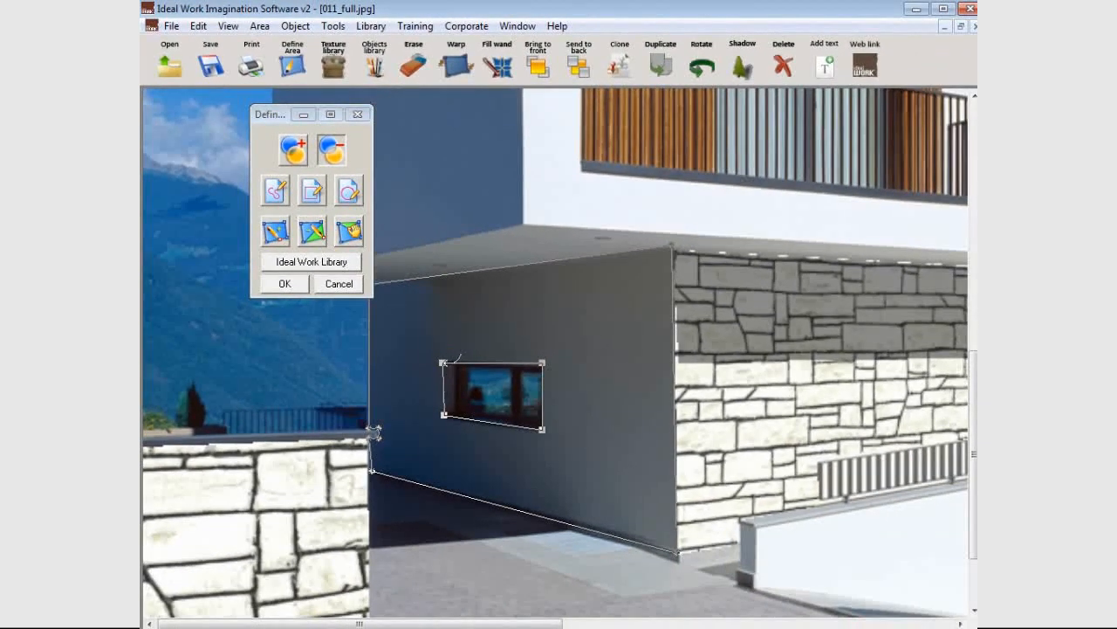
# - Fill the side wall area around the window with the stone pattern grabbed from the long boundary wall
pyautogui.scroll(-2, 294, 263)
pyautogui.click(301, 263)
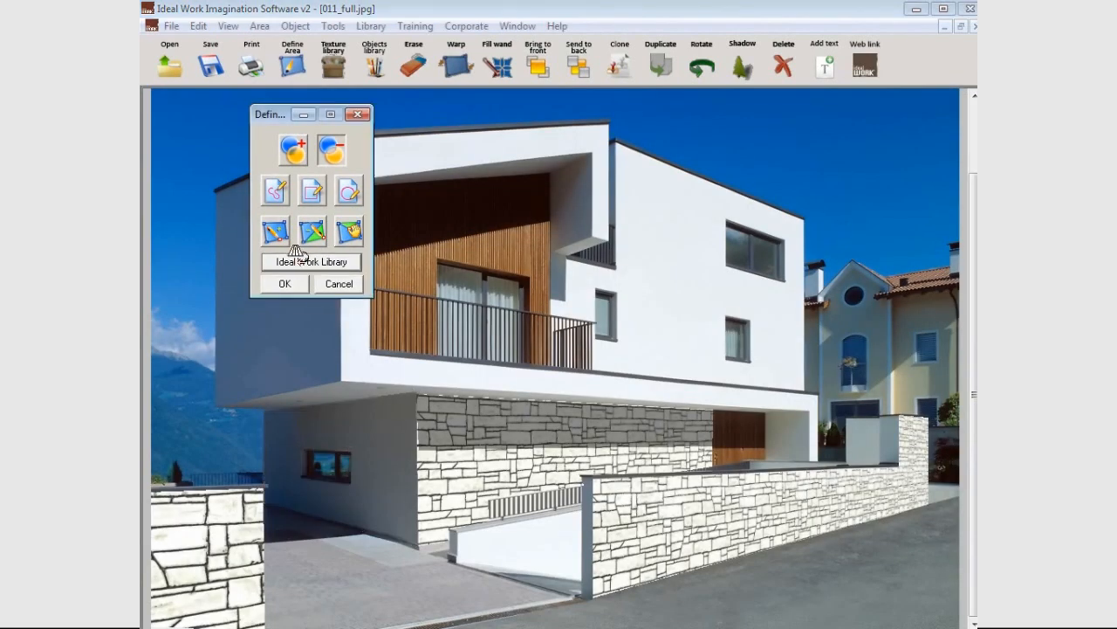
pyautogui.click(912, 182)
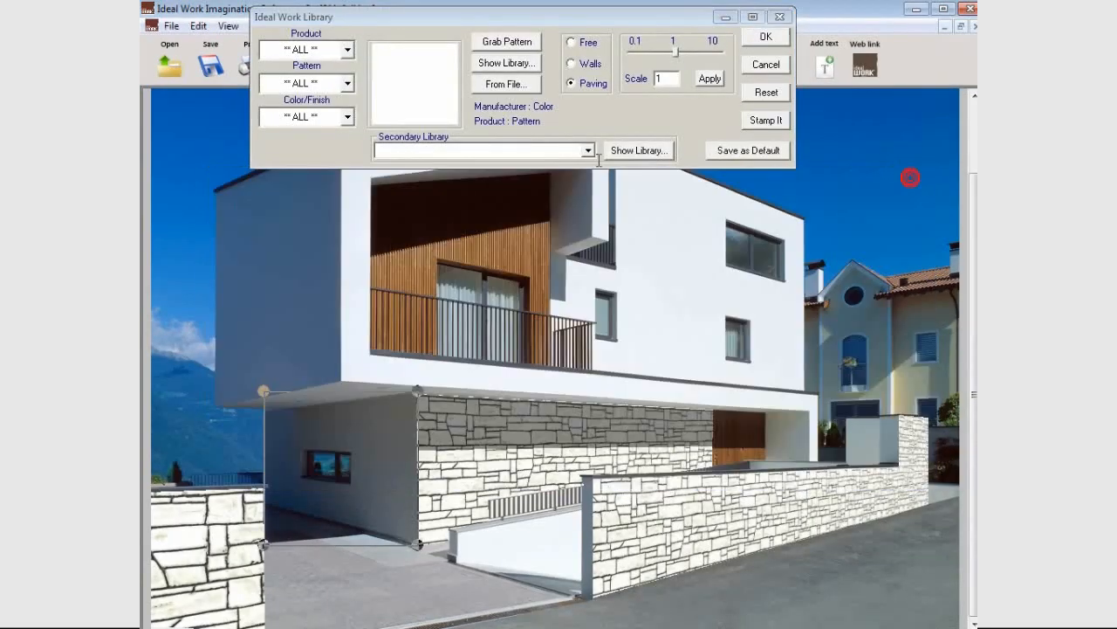
pyautogui.click(513, 44)
pyautogui.click(746, 529)
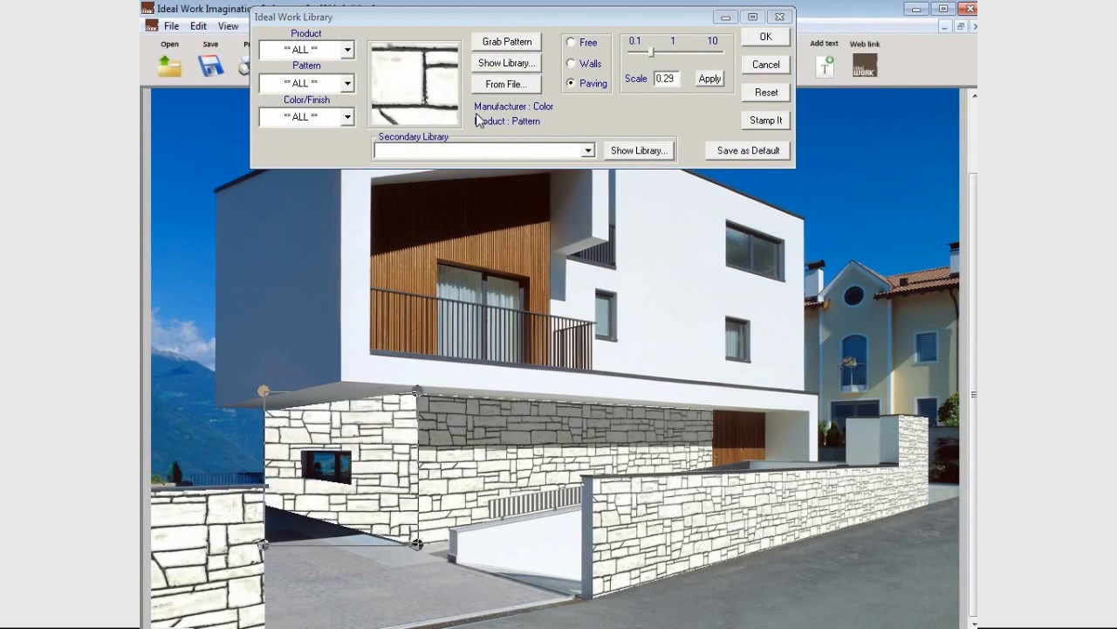
# - Fit the texture's Walls perspective frame to the side wall's far edge and accept it at a scale of 0.27
pyautogui.click(574, 66)
pyautogui.moveTo(263, 389); pyautogui.dragTo(263, 410)
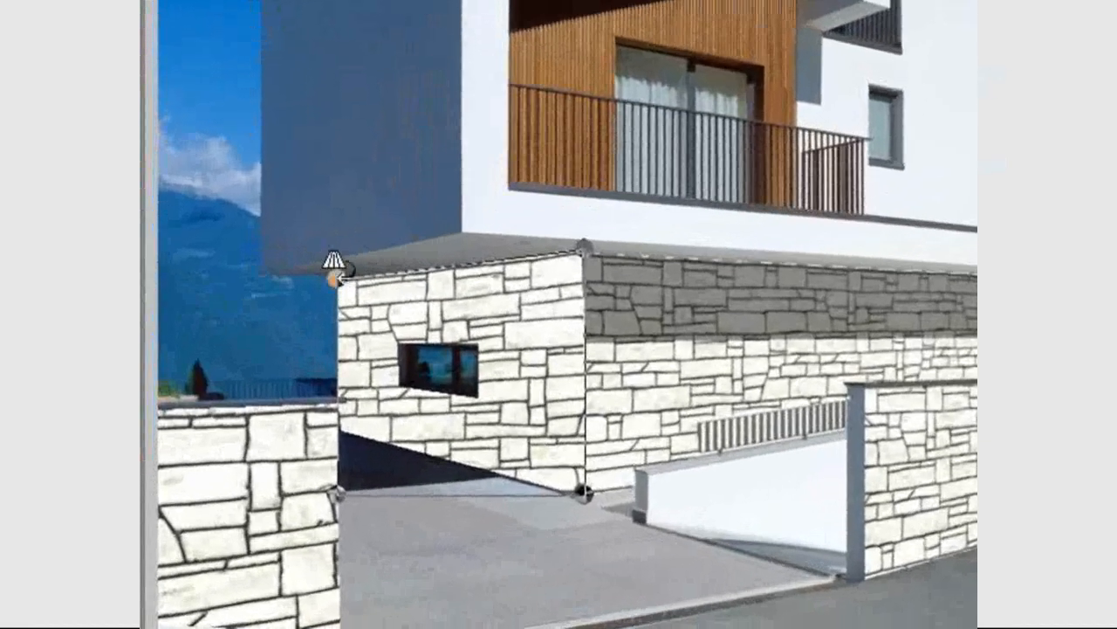
pyautogui.moveTo(334, 490); pyautogui.dragTo(333, 430)
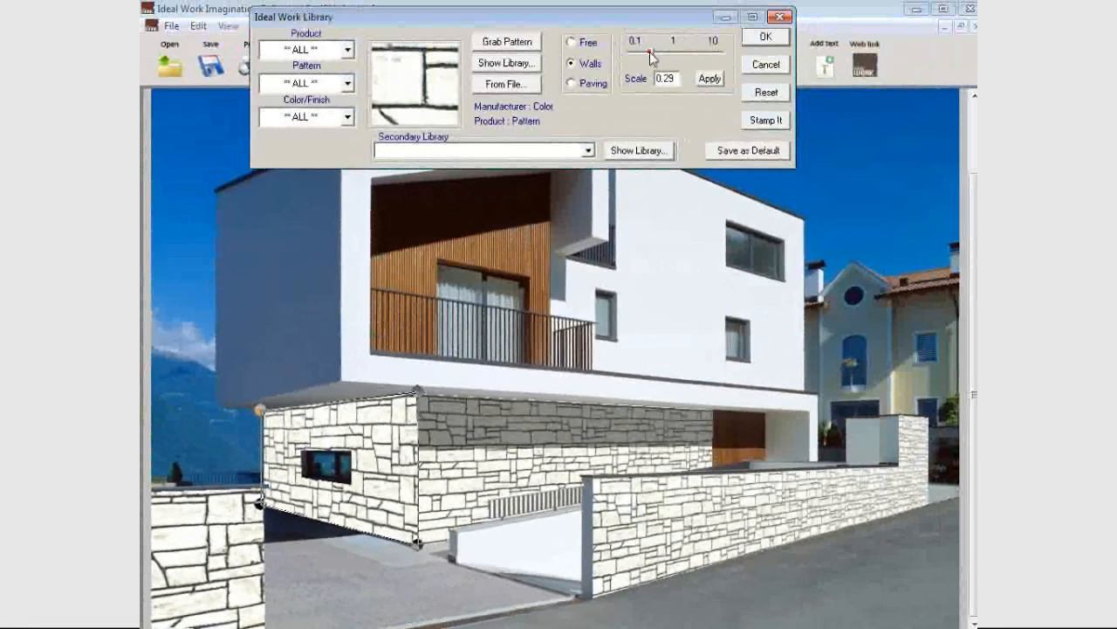
pyautogui.moveTo(649, 57); pyautogui.dragTo(649, 58)
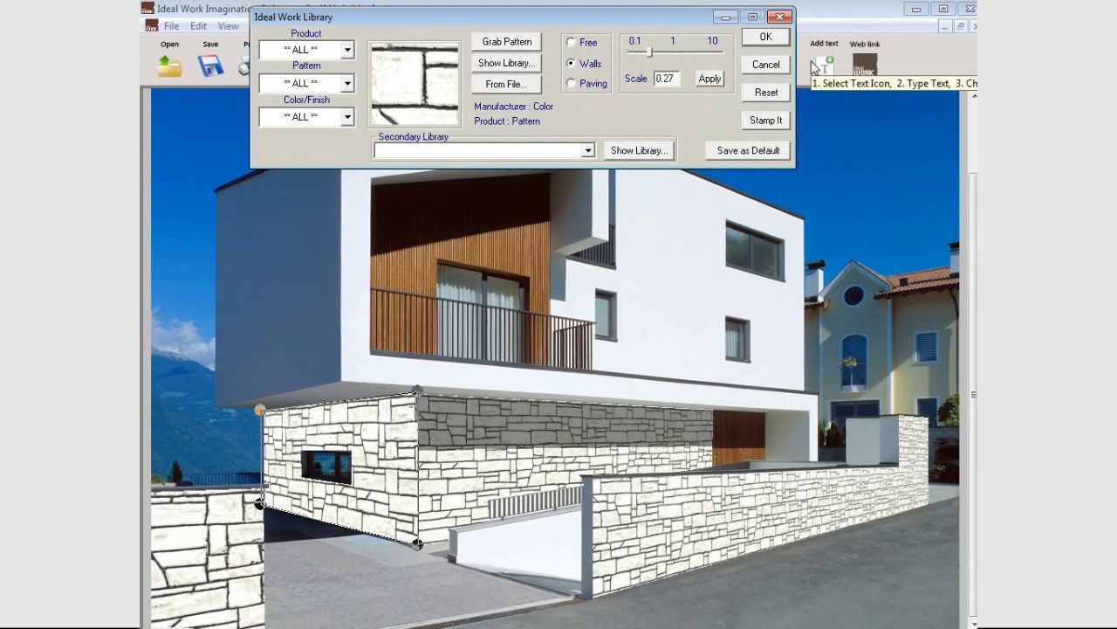
pyautogui.click(765, 36)
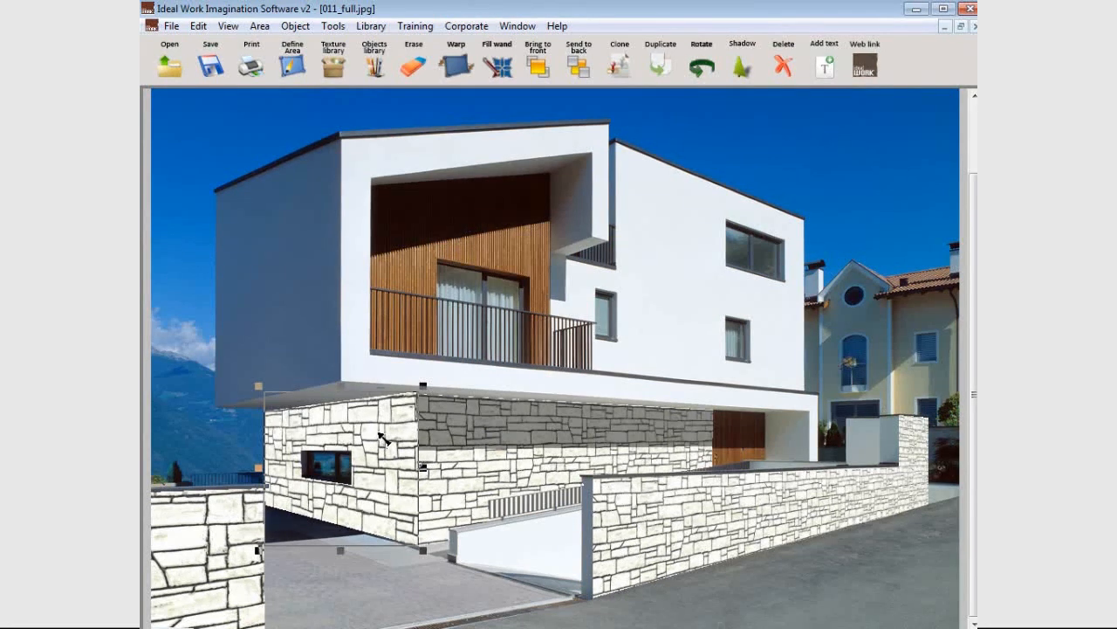
# - Duplicate the side wall's stone texture, place the copy over the upper facade and select it
pyautogui.click(660, 66)
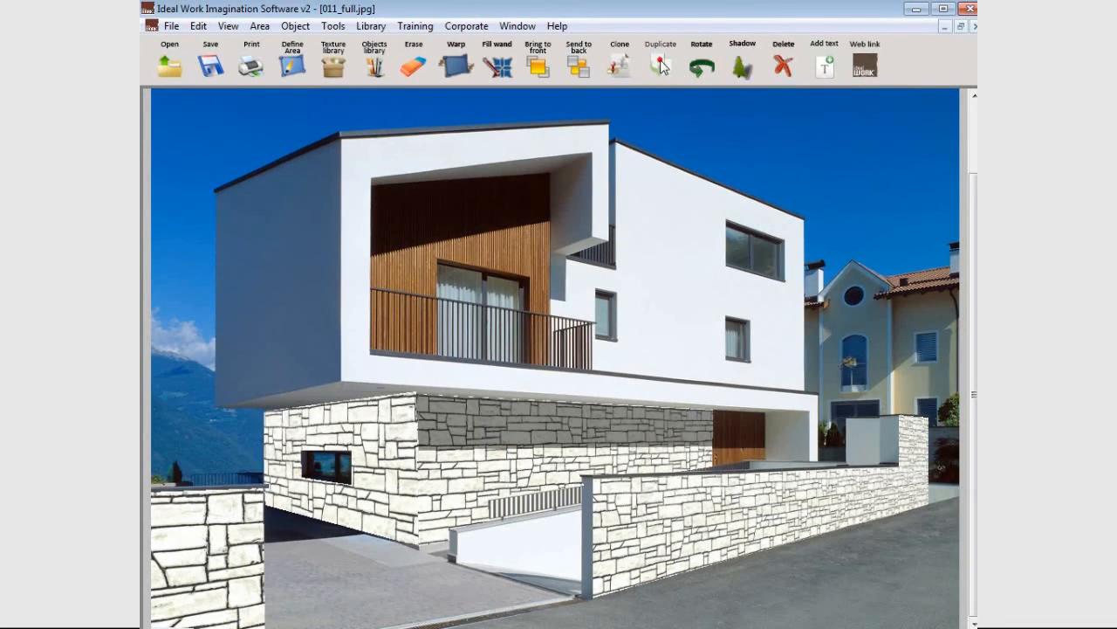
pyautogui.click(385, 271)
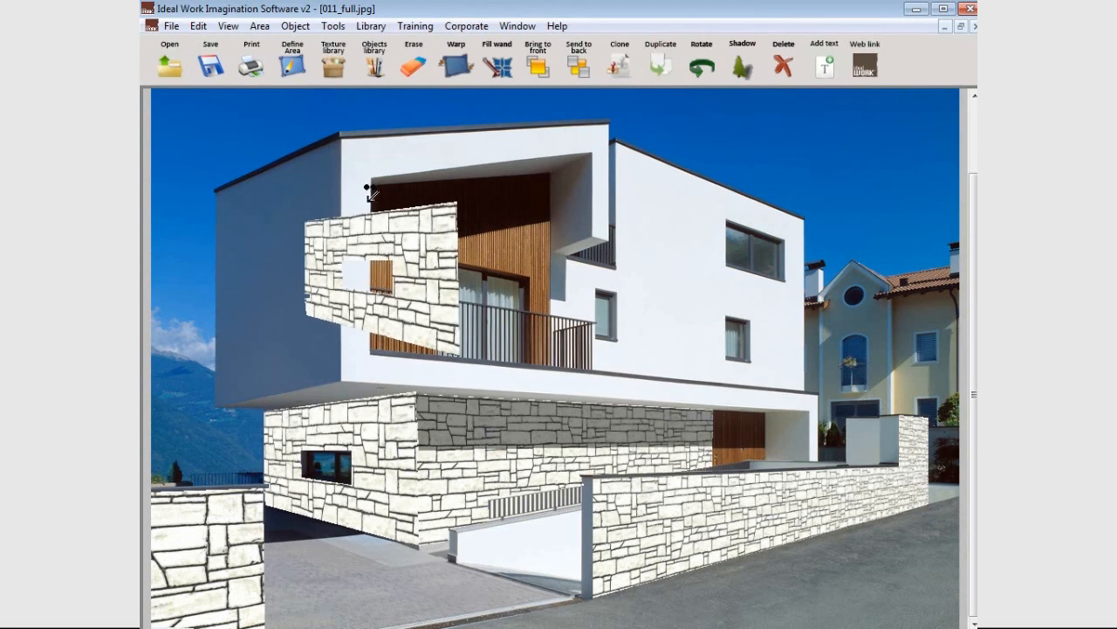
pyautogui.click(427, 278)
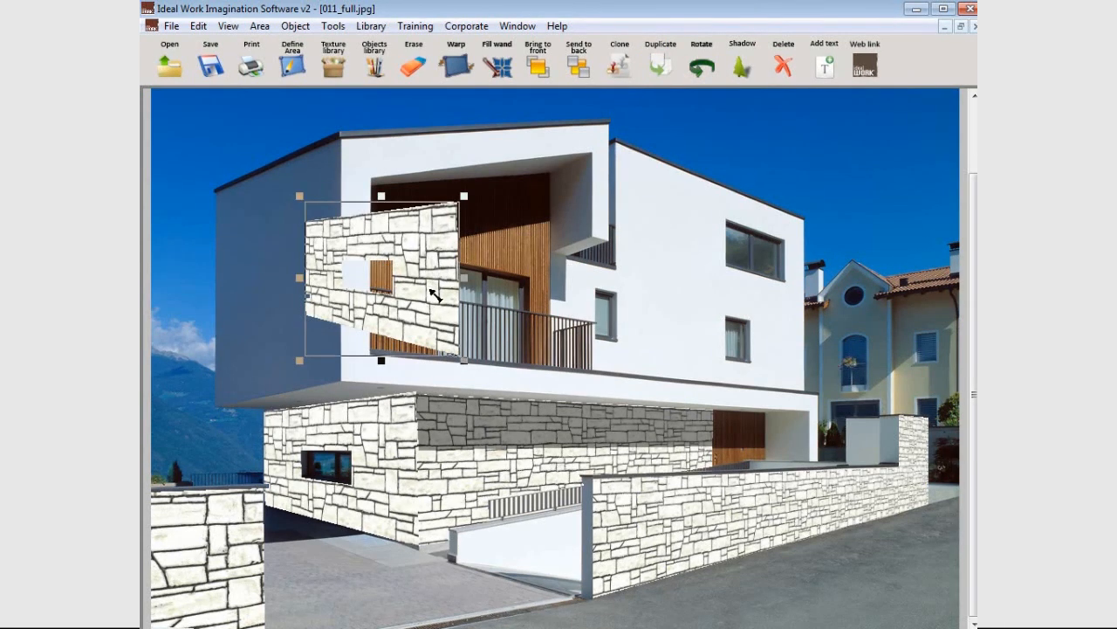
# - Apply Shadow to the duplicated texture and align it over the ground-floor side wall
pyautogui.click(742, 68)
pyautogui.moveTo(457, 267); pyautogui.dragTo(413, 454)
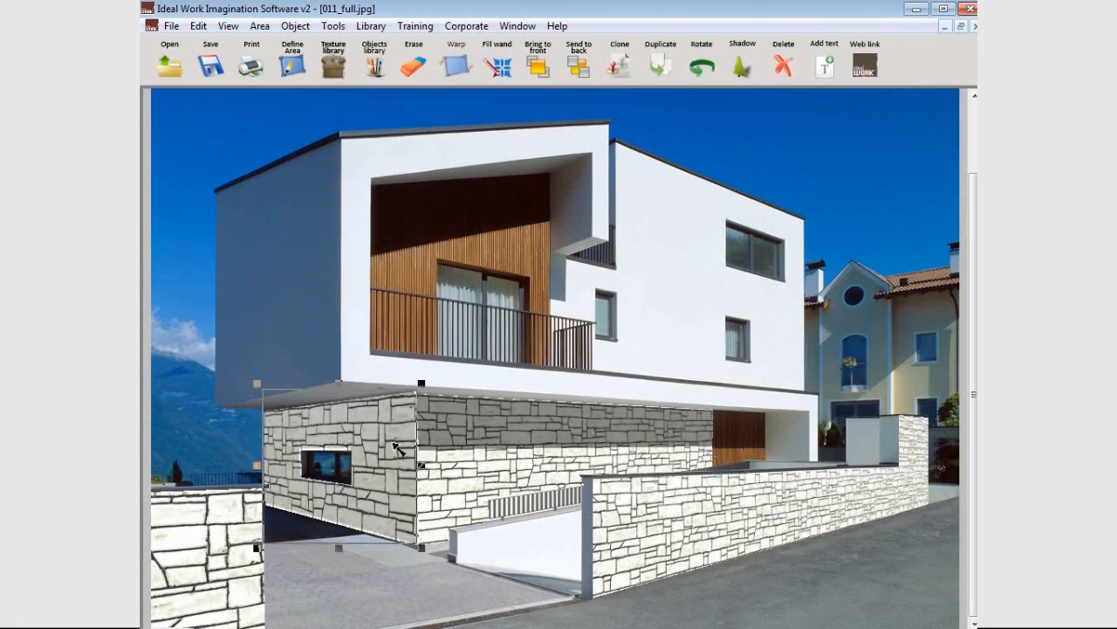
pyautogui.click(393, 445)
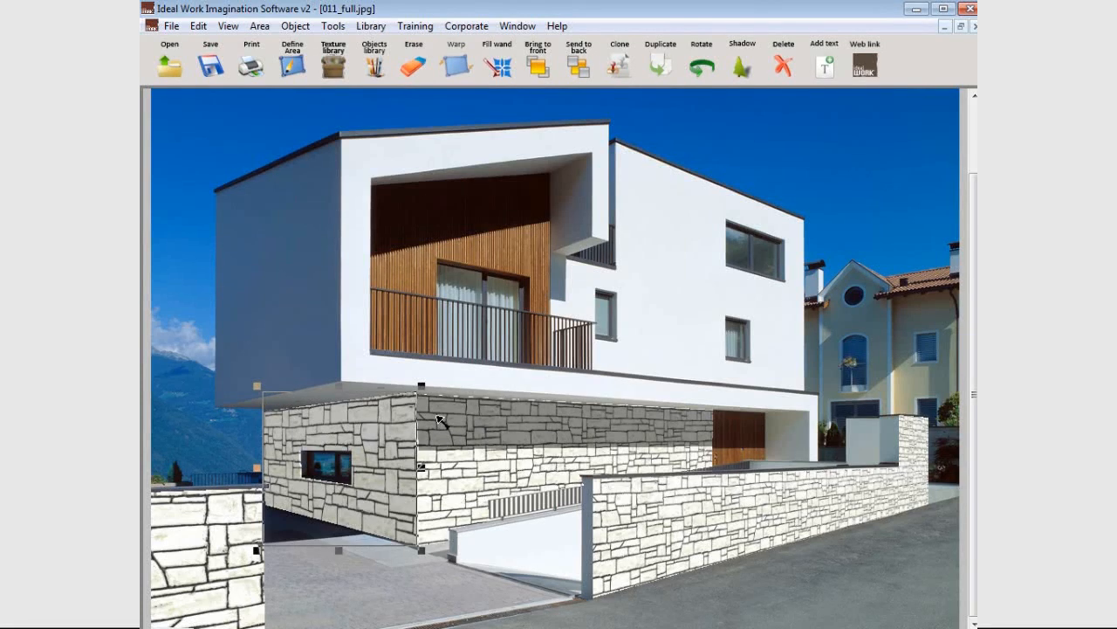
# - Set the side wall shadow's transparency to 55% and its edge blend width to 1 pixel
pyautogui.doubleClick(384, 417)
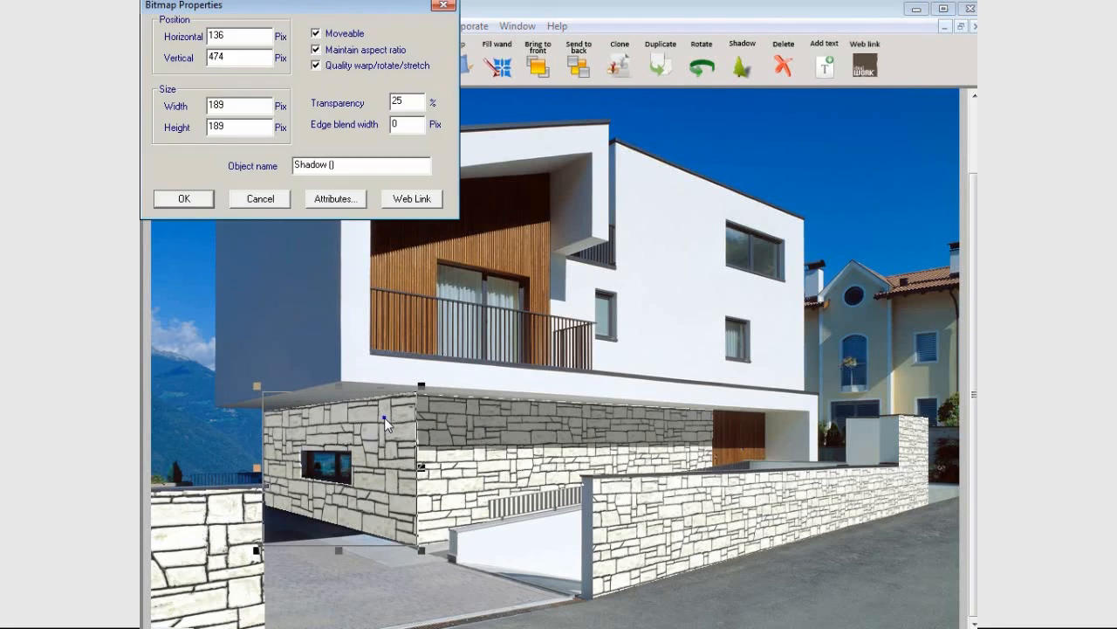
pyautogui.doubleClick(400, 100)
pyautogui.write('55')
pyautogui.press('Tab')
pyautogui.write('1')
pyautogui.click(197, 202)
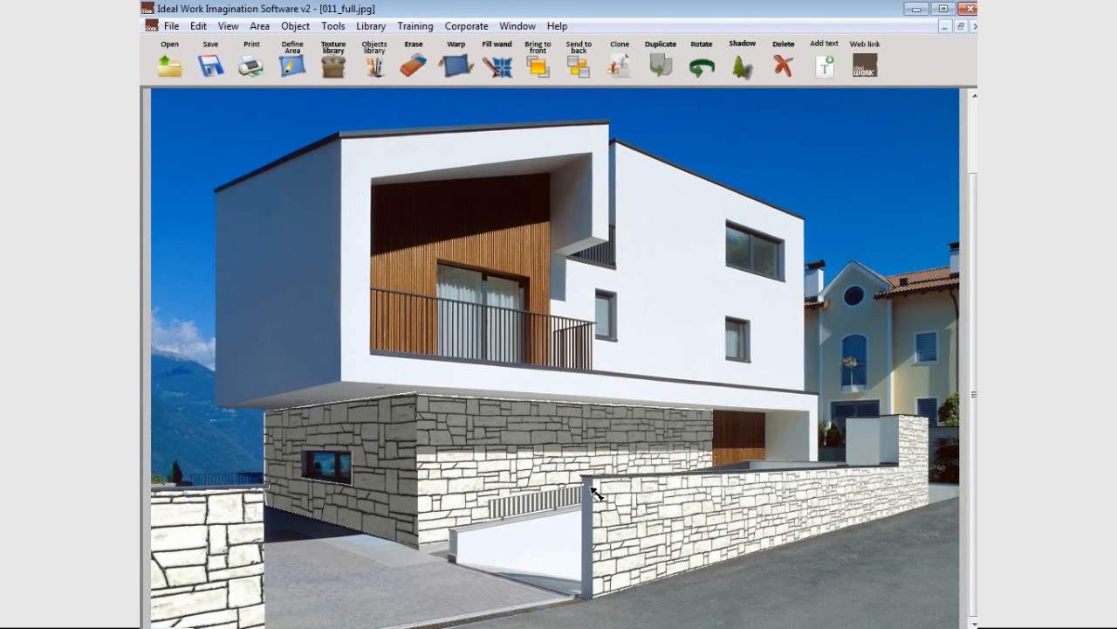
# - Define an area over the narrow shaded face at the far raised end of the long boundary wall
pyautogui.click(292, 64)
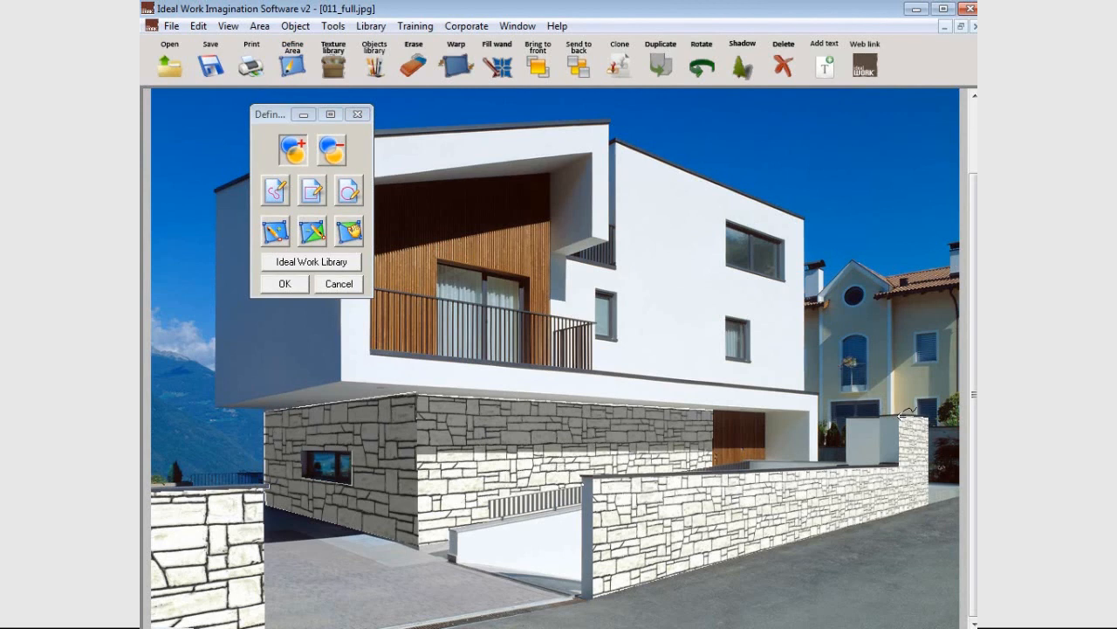
pyautogui.click(900, 460)
pyautogui.click(879, 417)
pyautogui.click(898, 415)
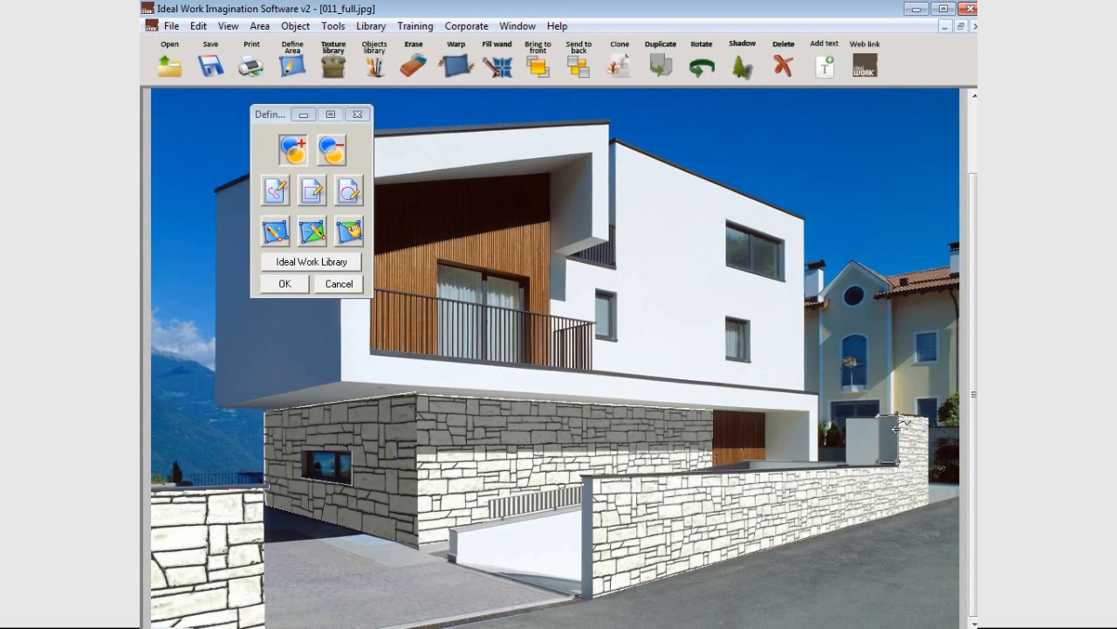
# - Fill the narrow end face with a grabbed stone pattern in Walls perspective at a scale of 0.29
pyautogui.click(289, 262)
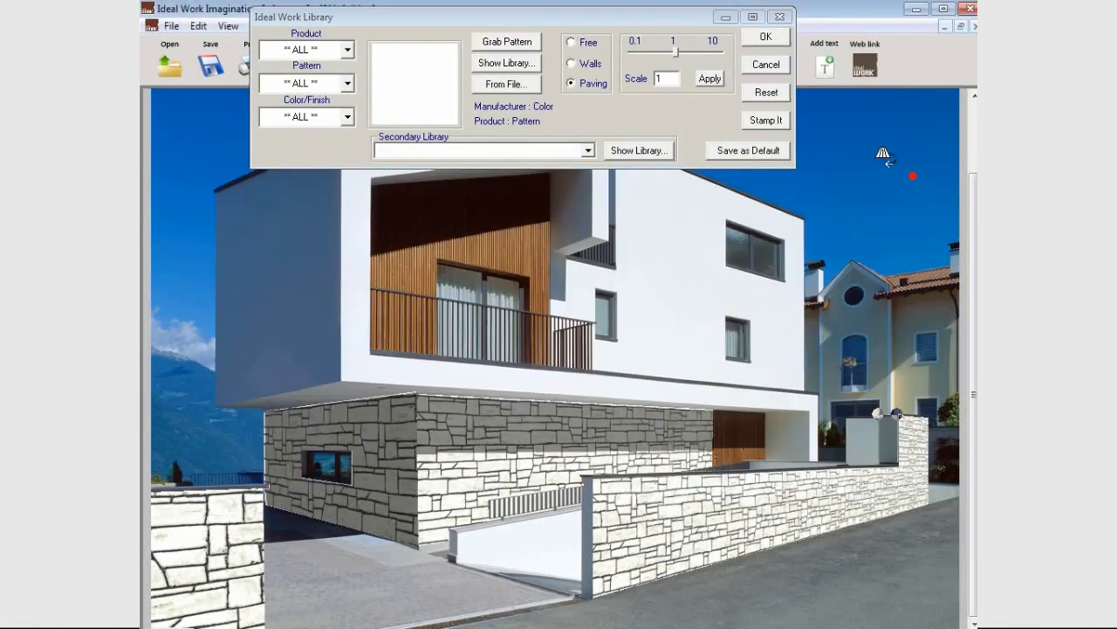
pyautogui.click(519, 39)
pyautogui.click(590, 64)
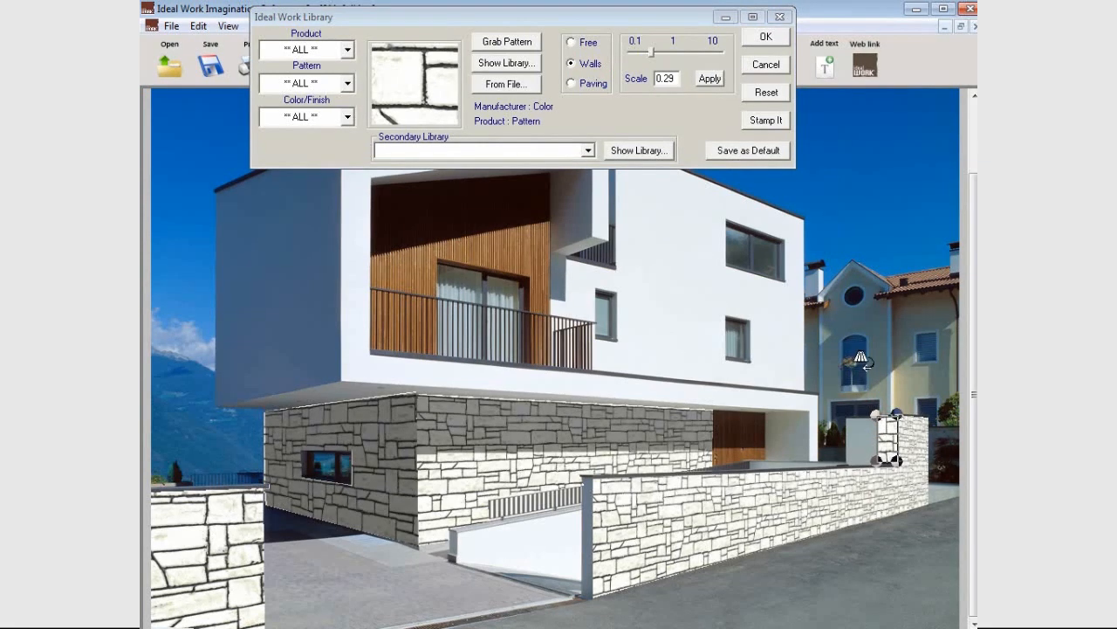
pyautogui.click(768, 38)
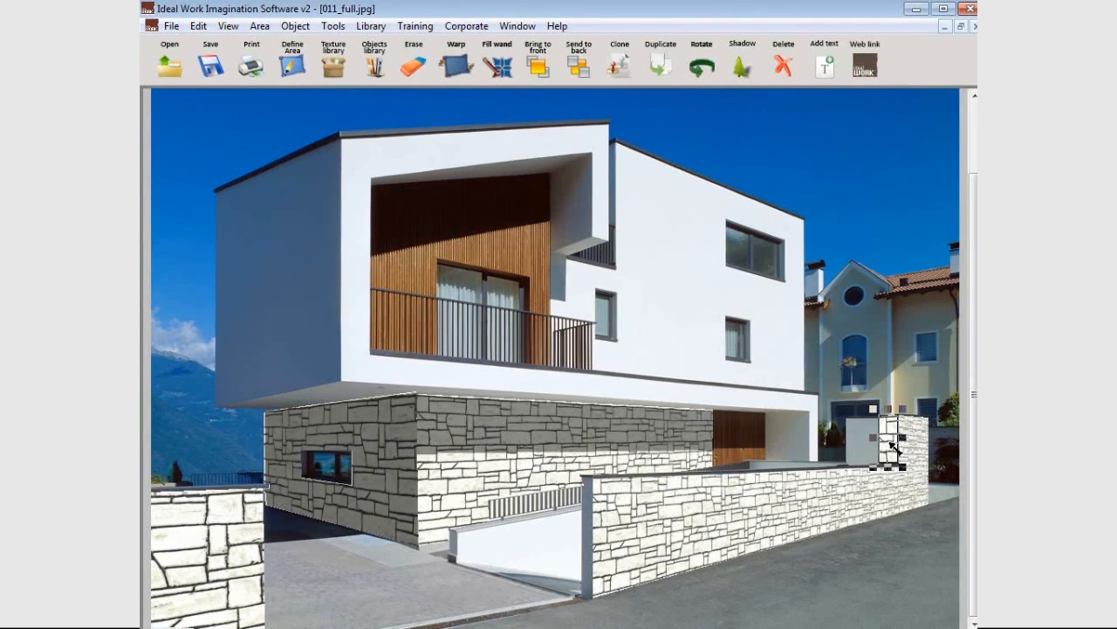
# - Duplicate the narrow face's stone texture, apply Shadow to the copy and align it over the original face
pyautogui.click(670, 71)
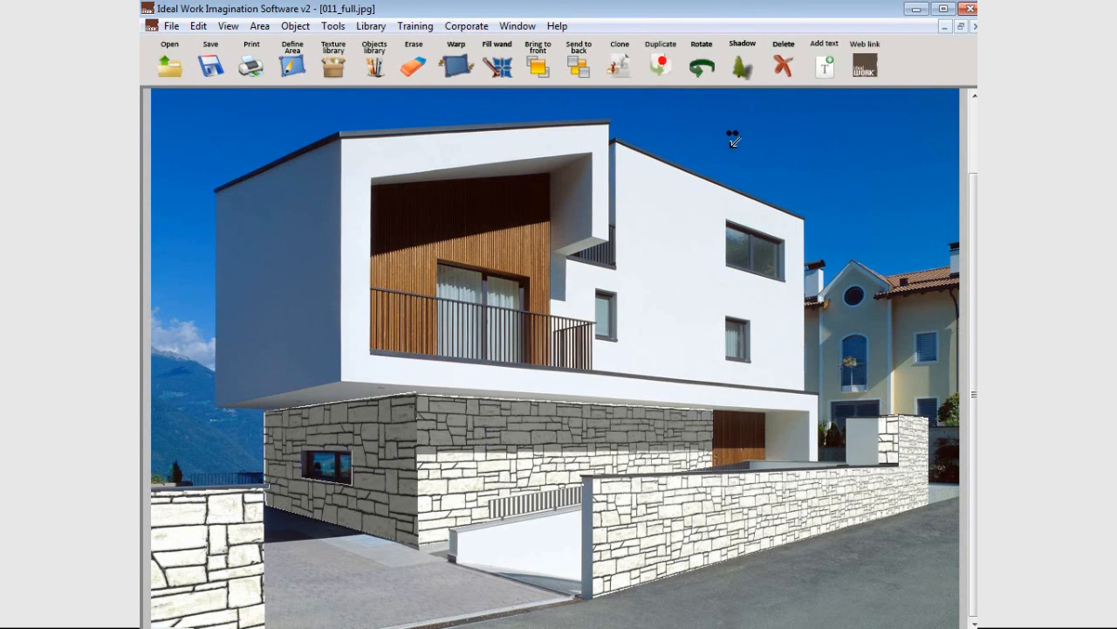
pyautogui.click(876, 357)
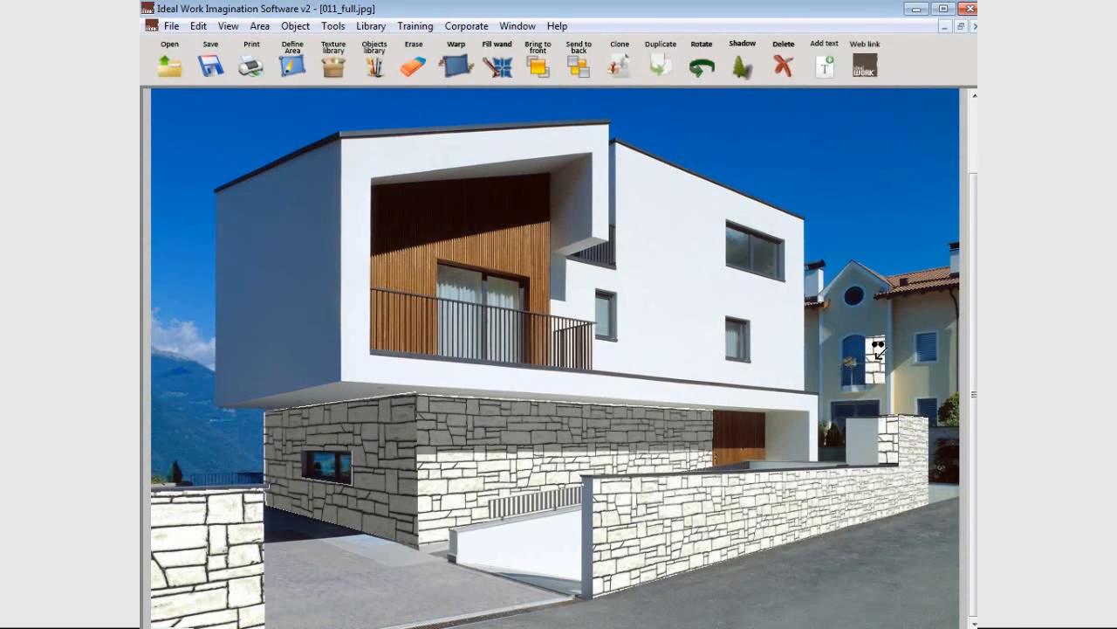
pyautogui.click(878, 353)
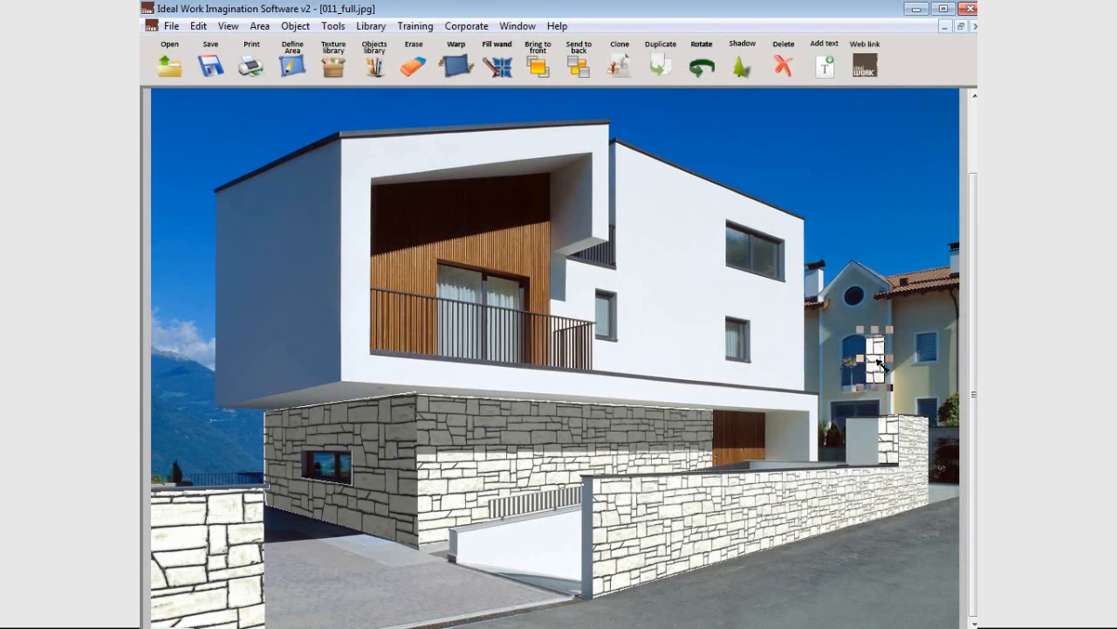
pyautogui.click(733, 51)
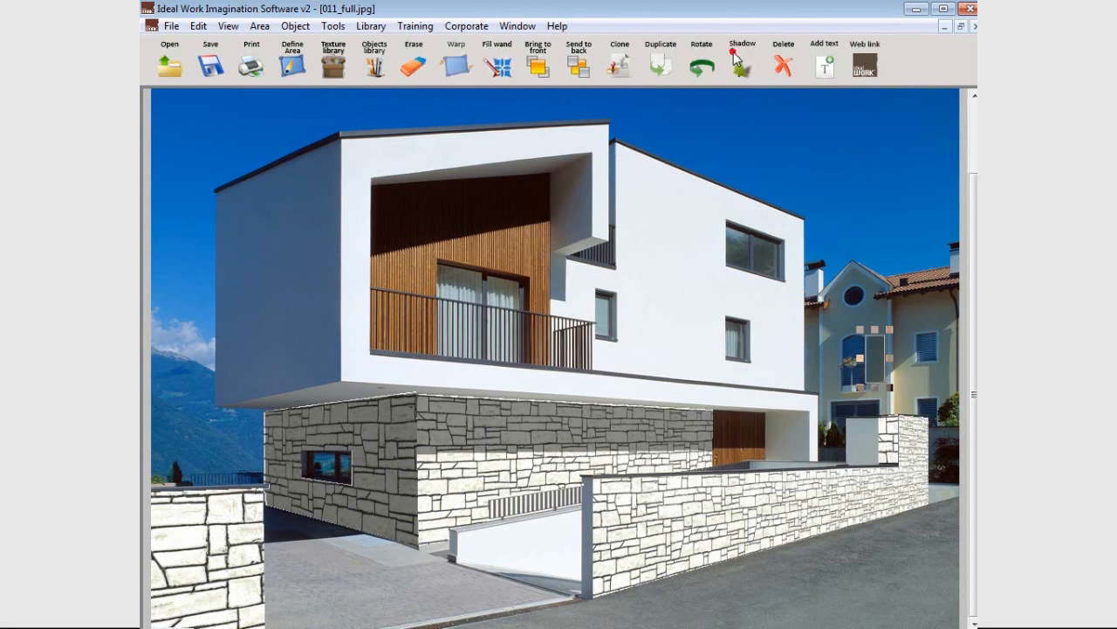
pyautogui.moveTo(879, 360)
pyautogui.mouseDown()
pyautogui.moveTo(882, 437)
pyautogui.moveTo(899, 436)
pyautogui.mouseUp()
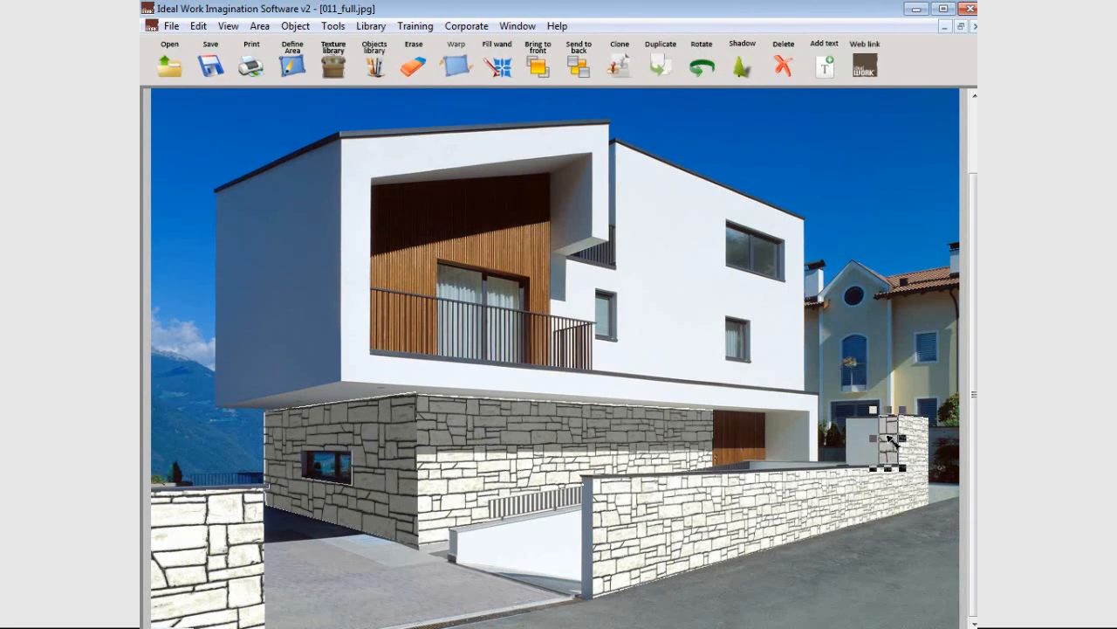
# - Set the transparency of the shadow on the far narrow wall face to 50%
pyautogui.doubleClick(891, 441)
pyautogui.doubleClick(403, 102)
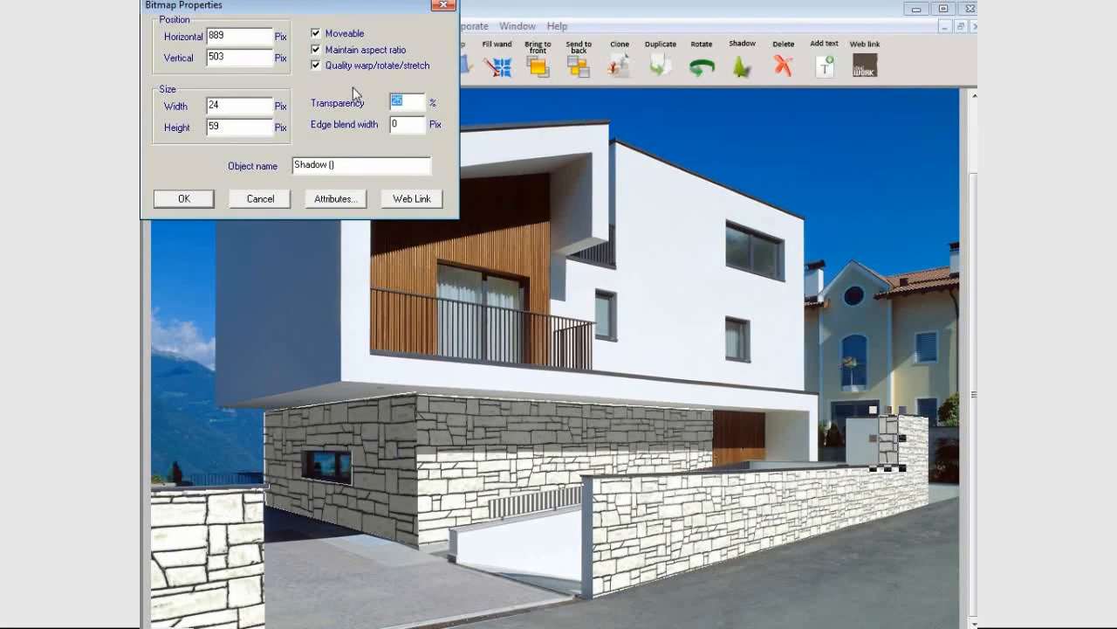
pyautogui.write('50')
pyautogui.click(185, 198)
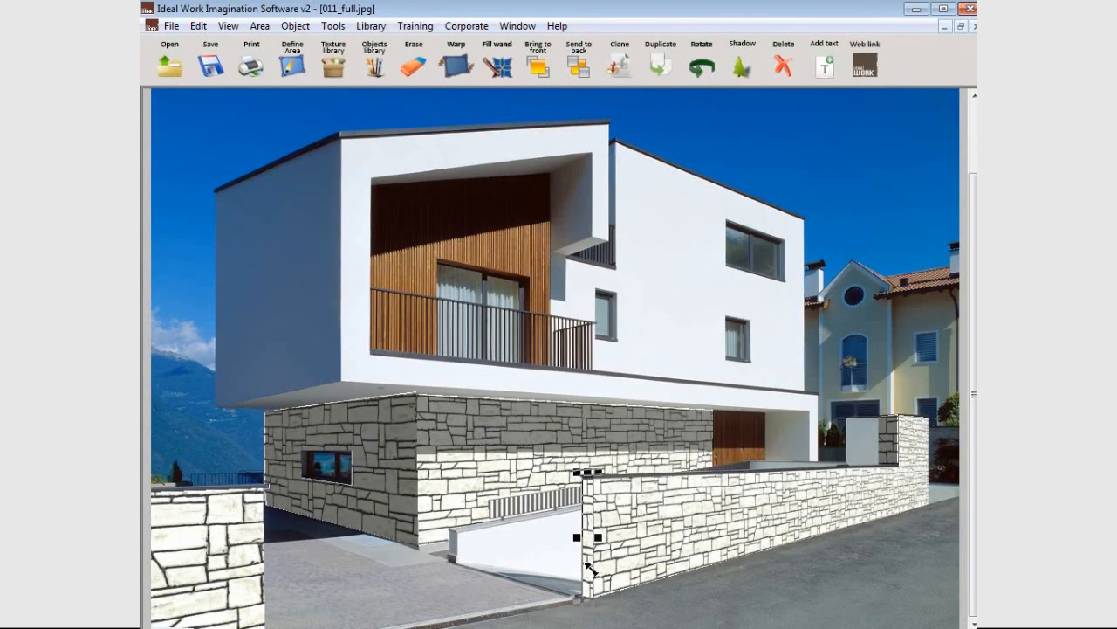
# - Duplicate the stone texture on the boundary wall's near end face, apply Shadow to the copy and align it over that face
pyautogui.click(660, 63)
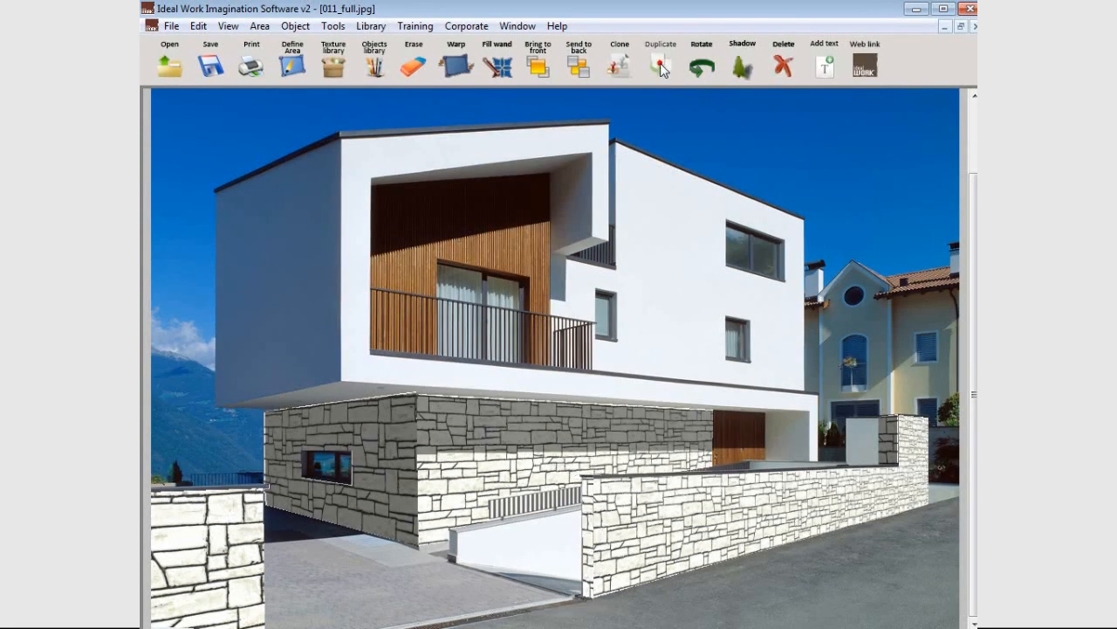
pyautogui.click(600, 378)
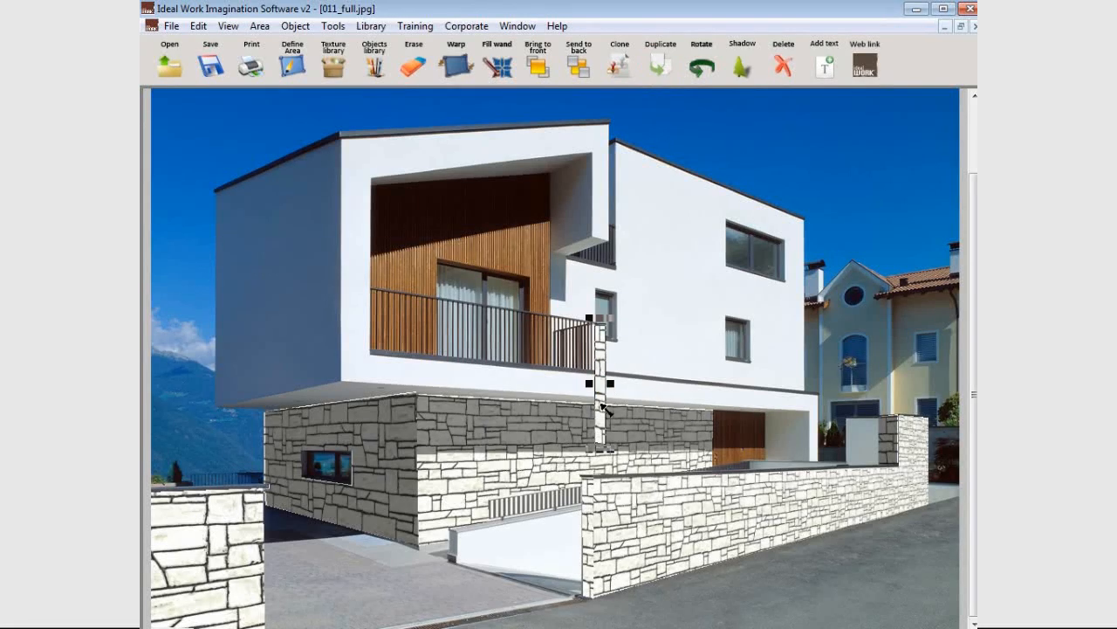
pyautogui.click(744, 68)
pyautogui.moveTo(609, 378); pyautogui.dragTo(588, 526)
# - Set the transparency of the shadow on the boundary wall's near end face to 44% and deselect it
pyautogui.doubleClick(588, 528)
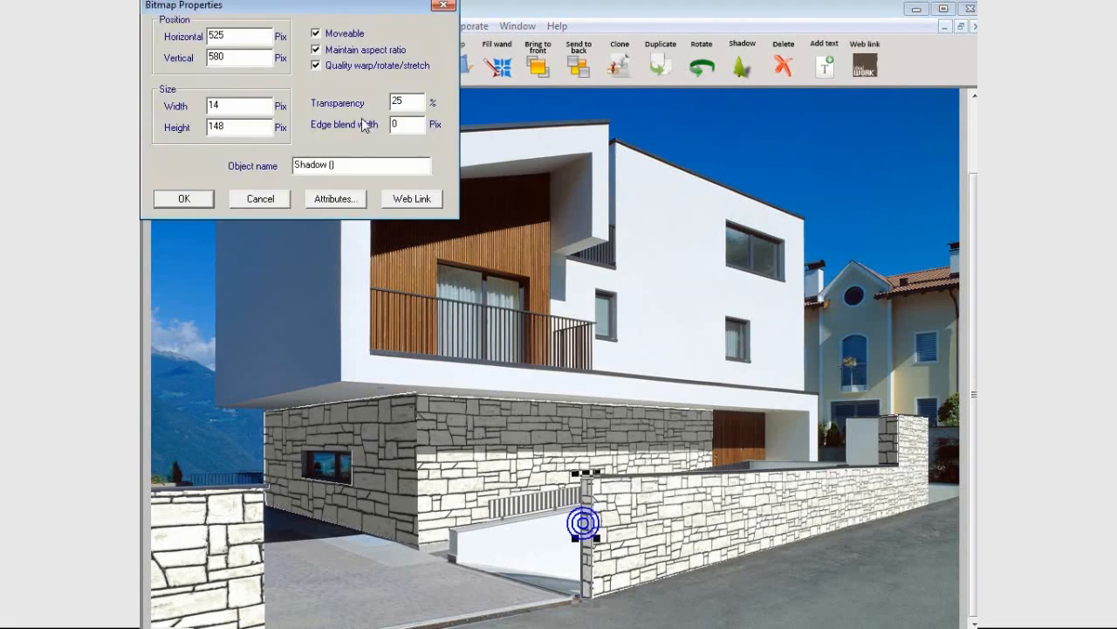
pyautogui.doubleClick(417, 104)
pyautogui.write('40')
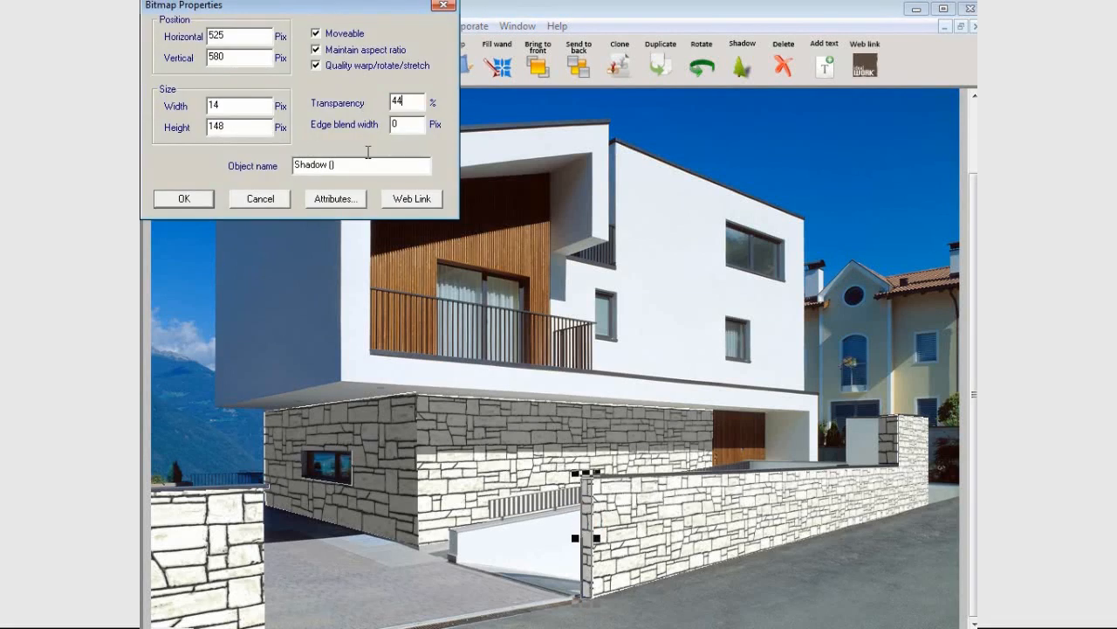
pyautogui.click(181, 201)
pyautogui.click(693, 266)
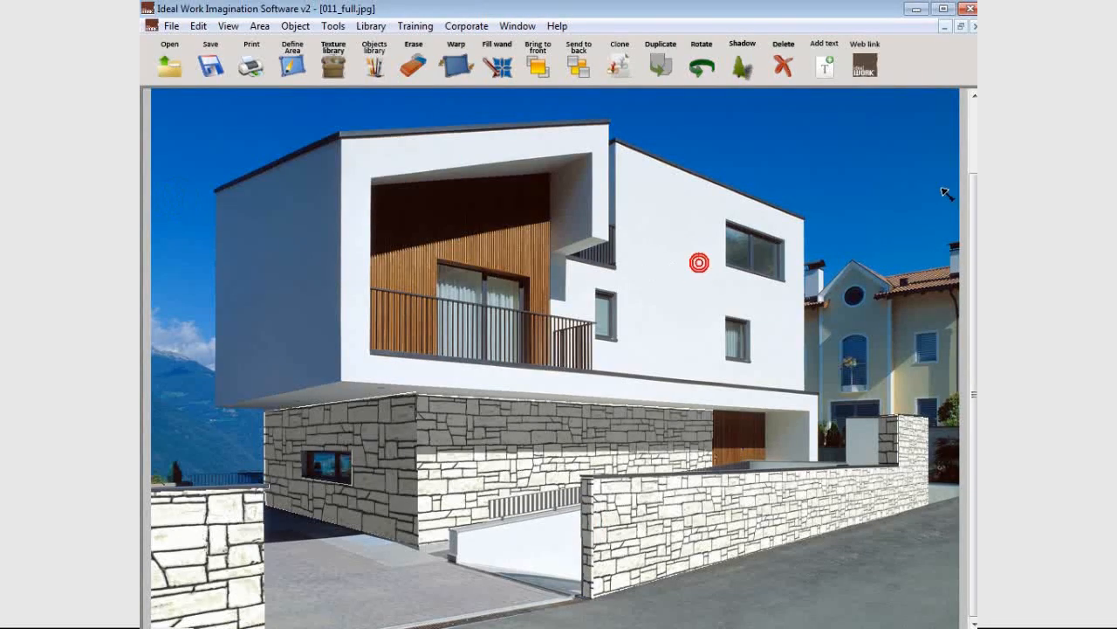